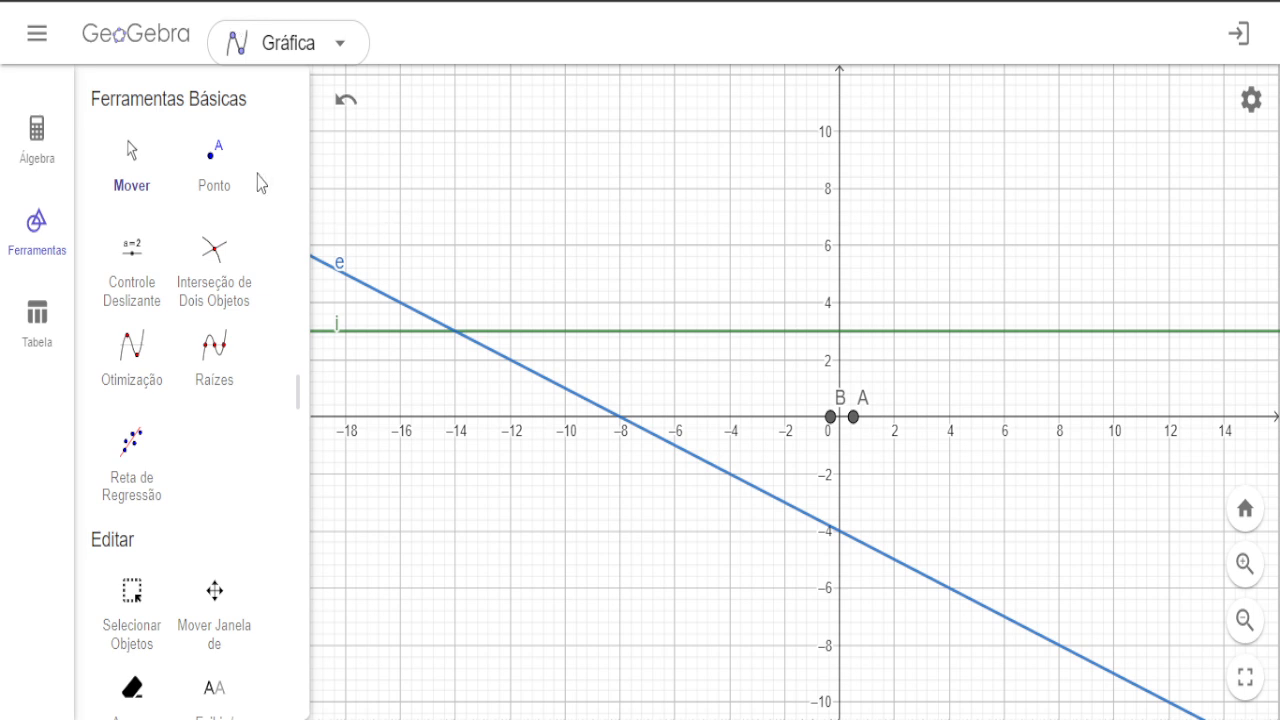
- Delete the functions e(x), i(t) and h(x) from the algebra list
left_click(50, 148)
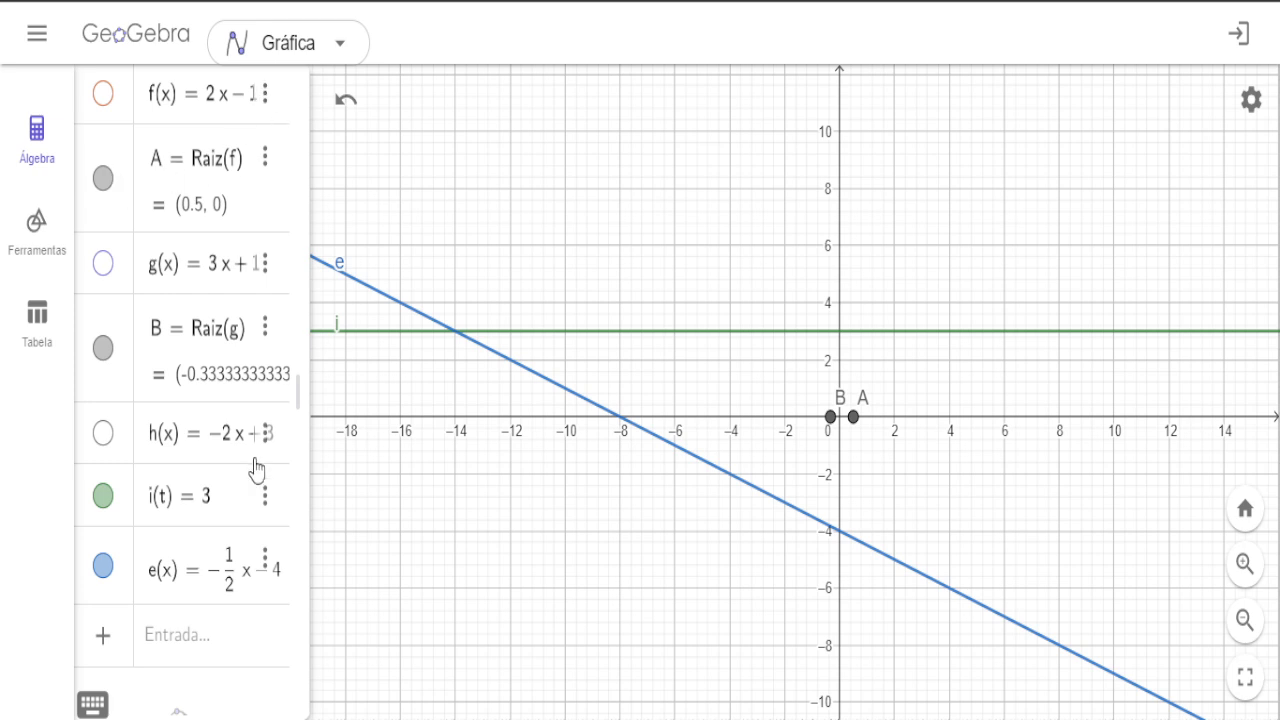
left_click(265, 560)
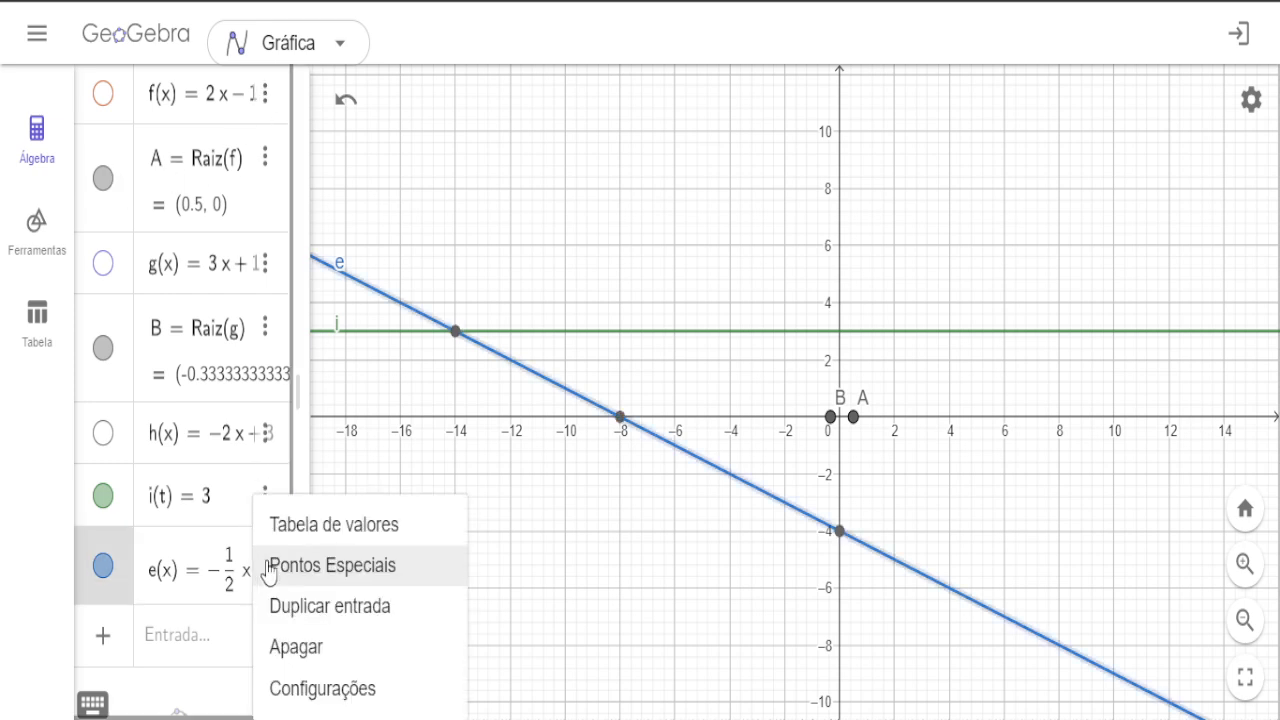
left_click(318, 645)
left_click(265, 495)
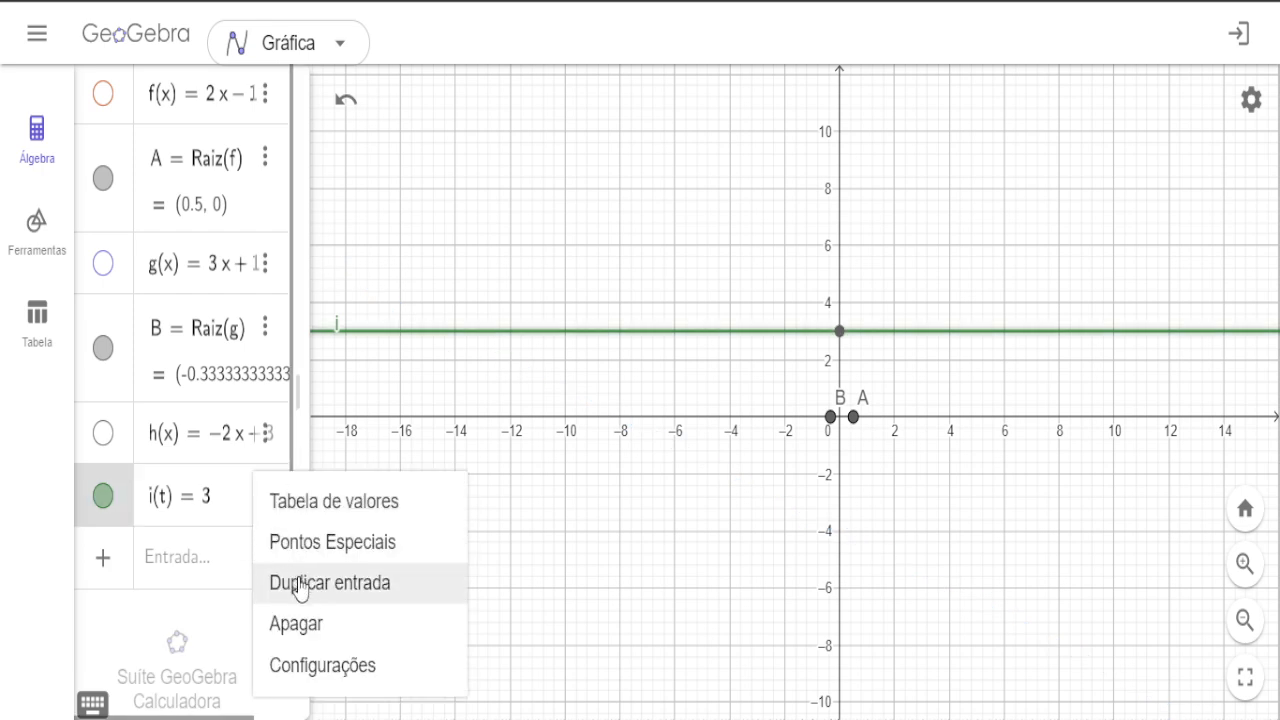
left_click(297, 622)
left_click(265, 433)
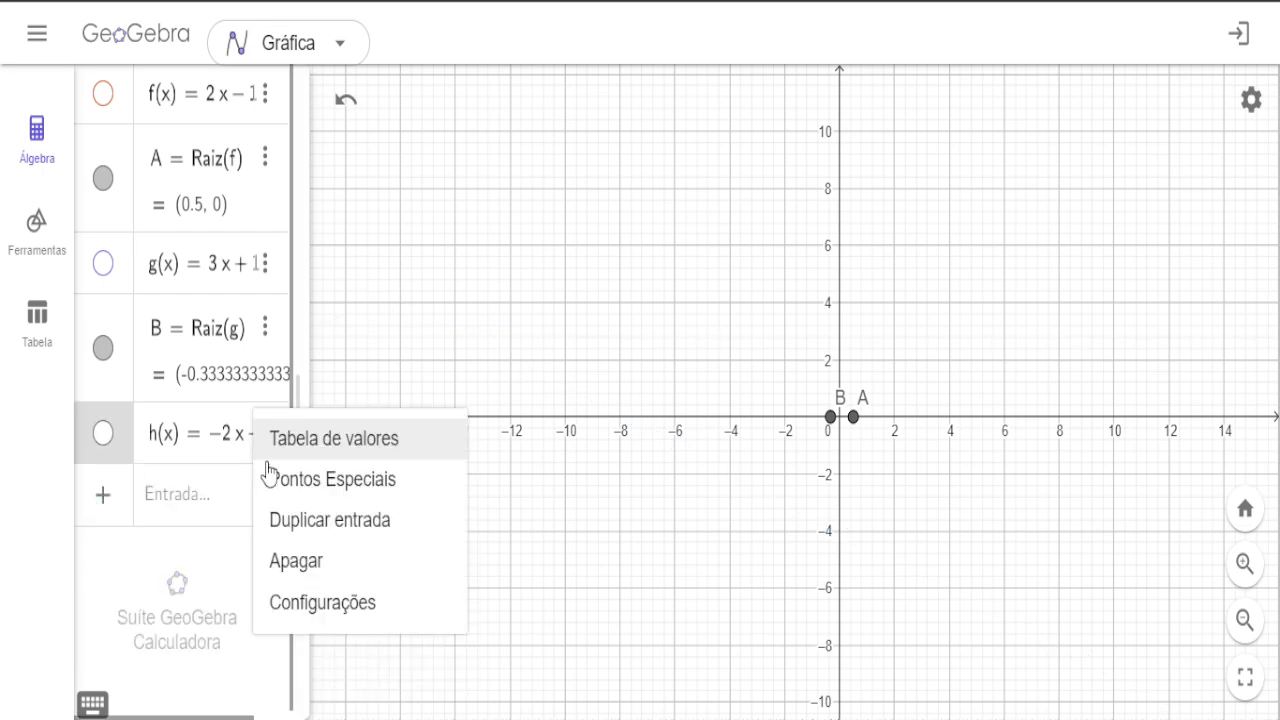
left_click(285, 565)
- Delete root point B, the function g(x) and root point A from the algebra list
left_click(265, 330)
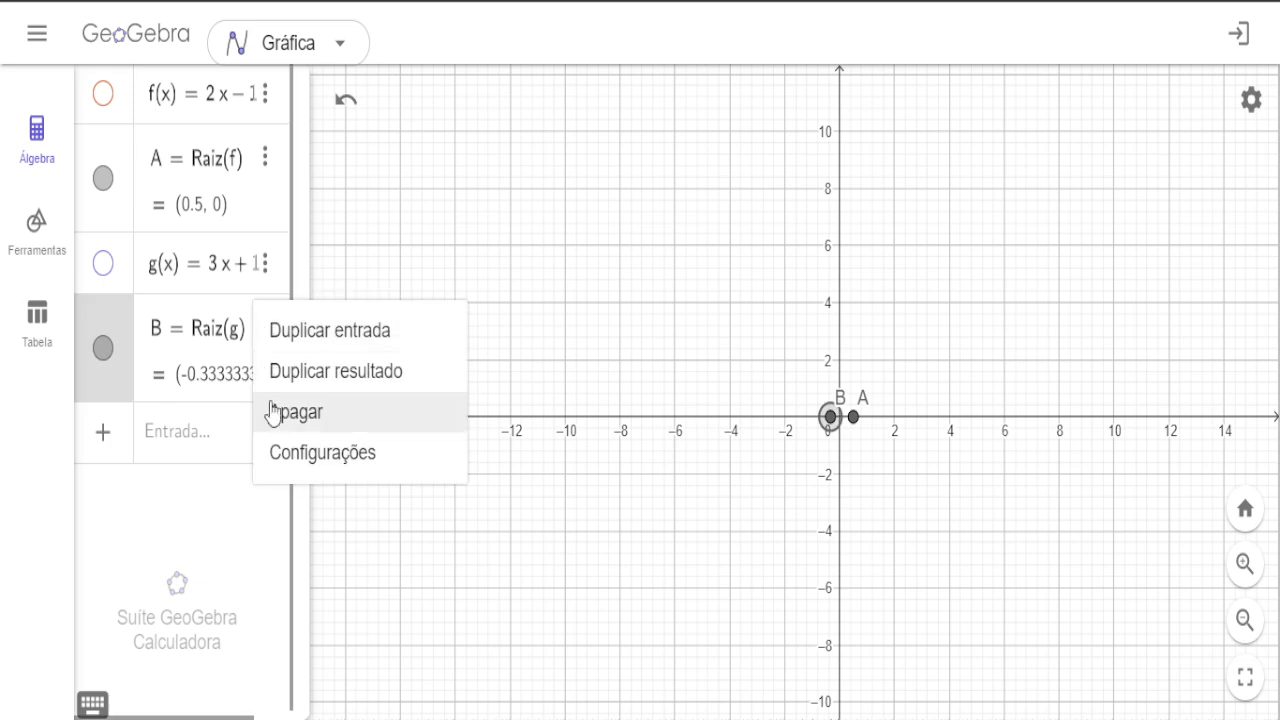
left_click(272, 412)
left_click(265, 263)
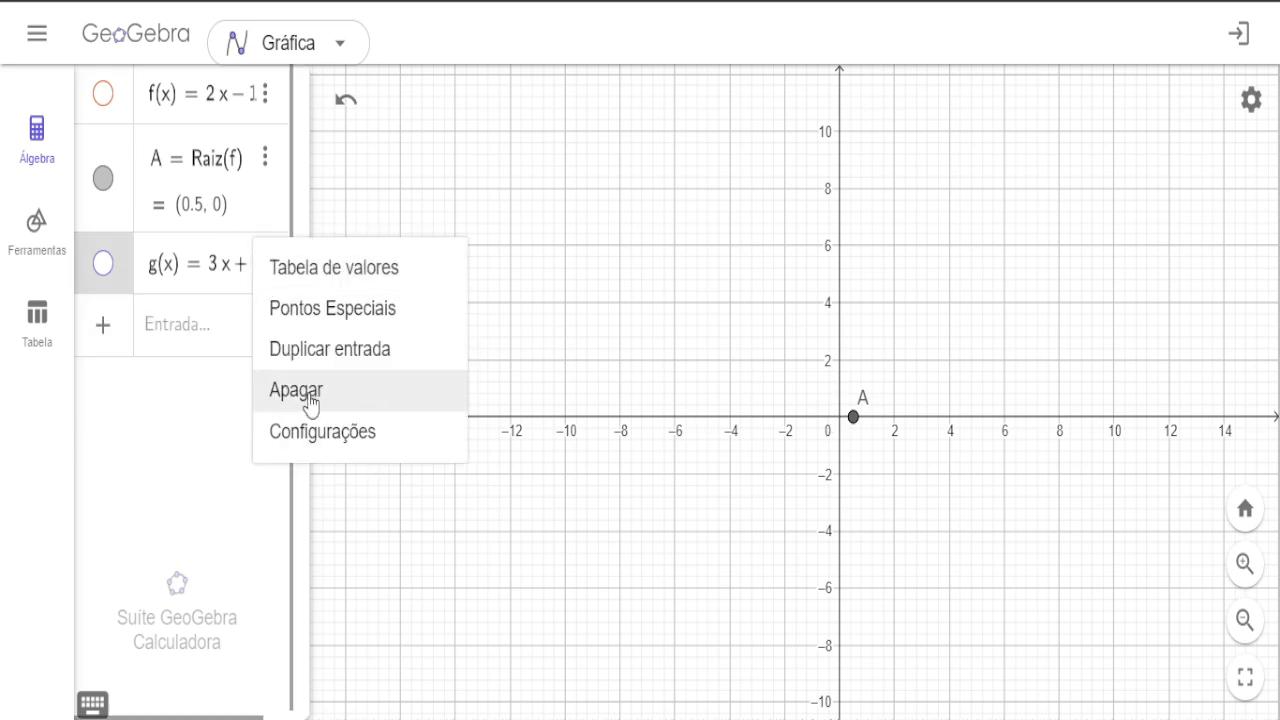
left_click(311, 402)
left_click(267, 160)
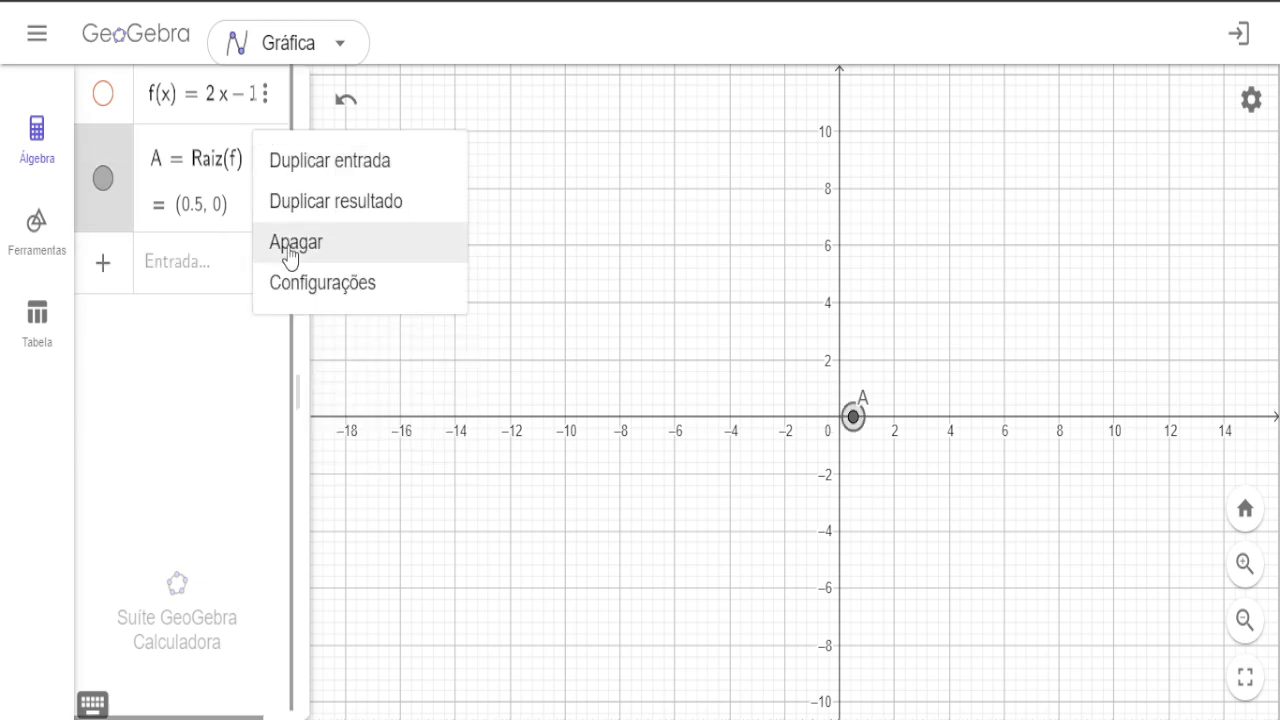
left_click(290, 250)
- Show the graph of f(x) = 2x − 1 and clear the function's whole definition
left_click(102, 94)
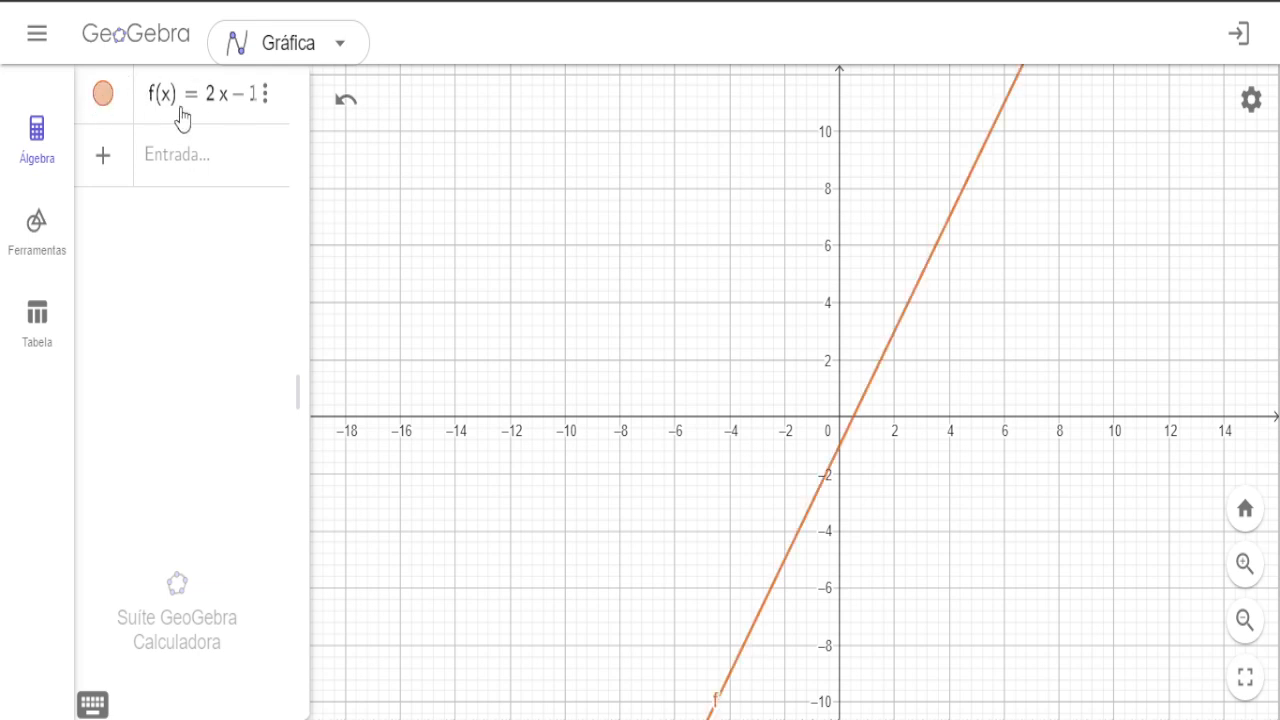
left_click(200, 104)
left_click(249, 105)
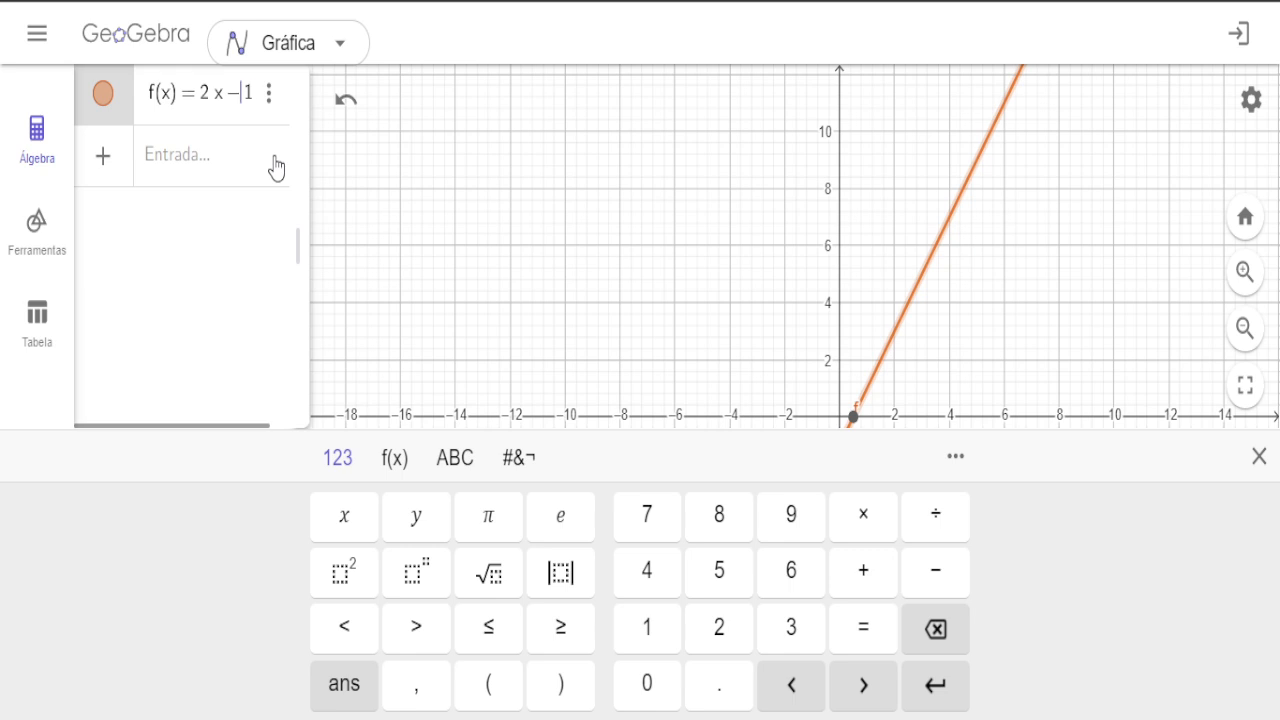
key("Right")
key("BackSpace")
key("BackSpace")
key("BackSpace")
key("BackSpace")
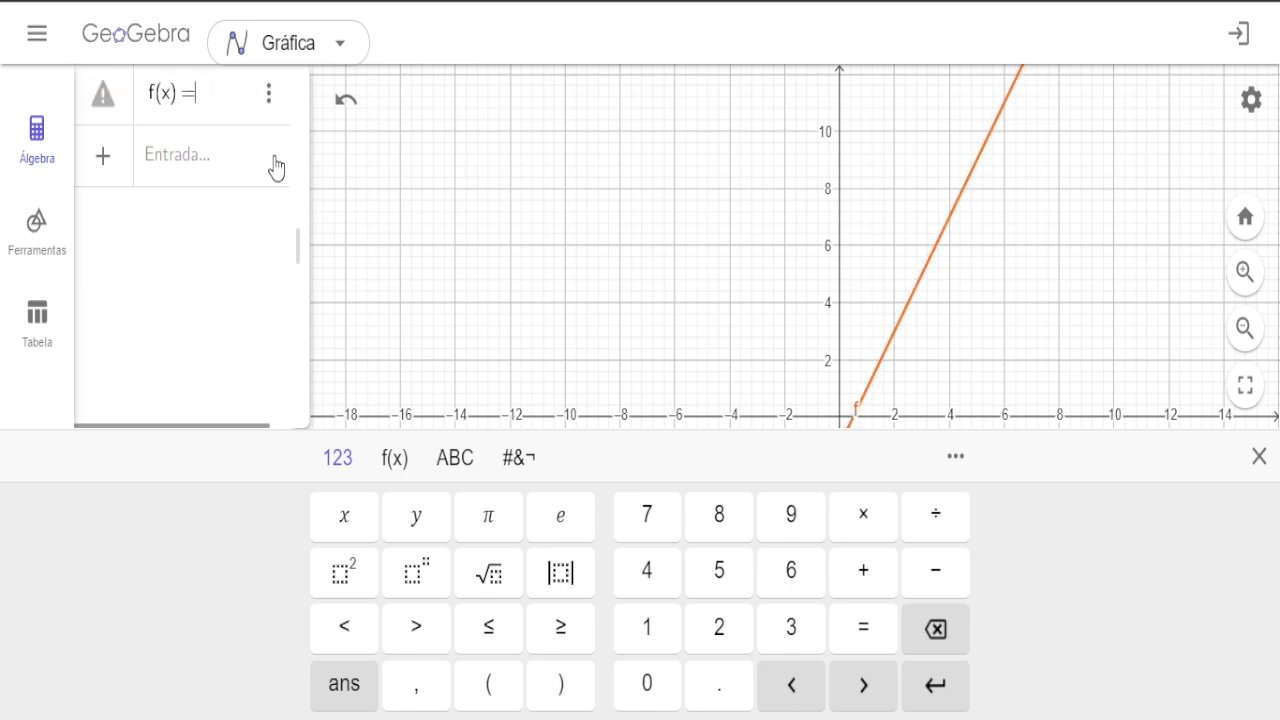
key("BackSpace")
key("BackSpace")
key("BackSpace")
key("BackSpace")
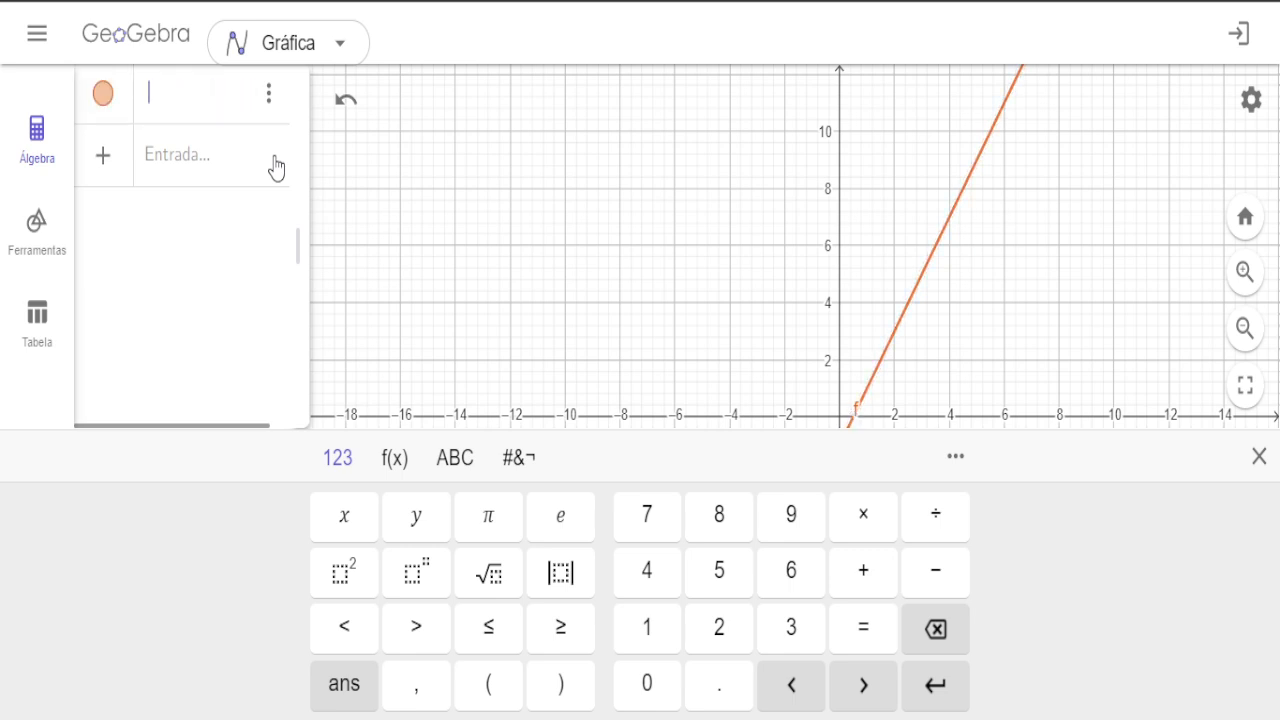
- Enter the function C(x) = 18 + 0.2x in the emptied row
type("C(")
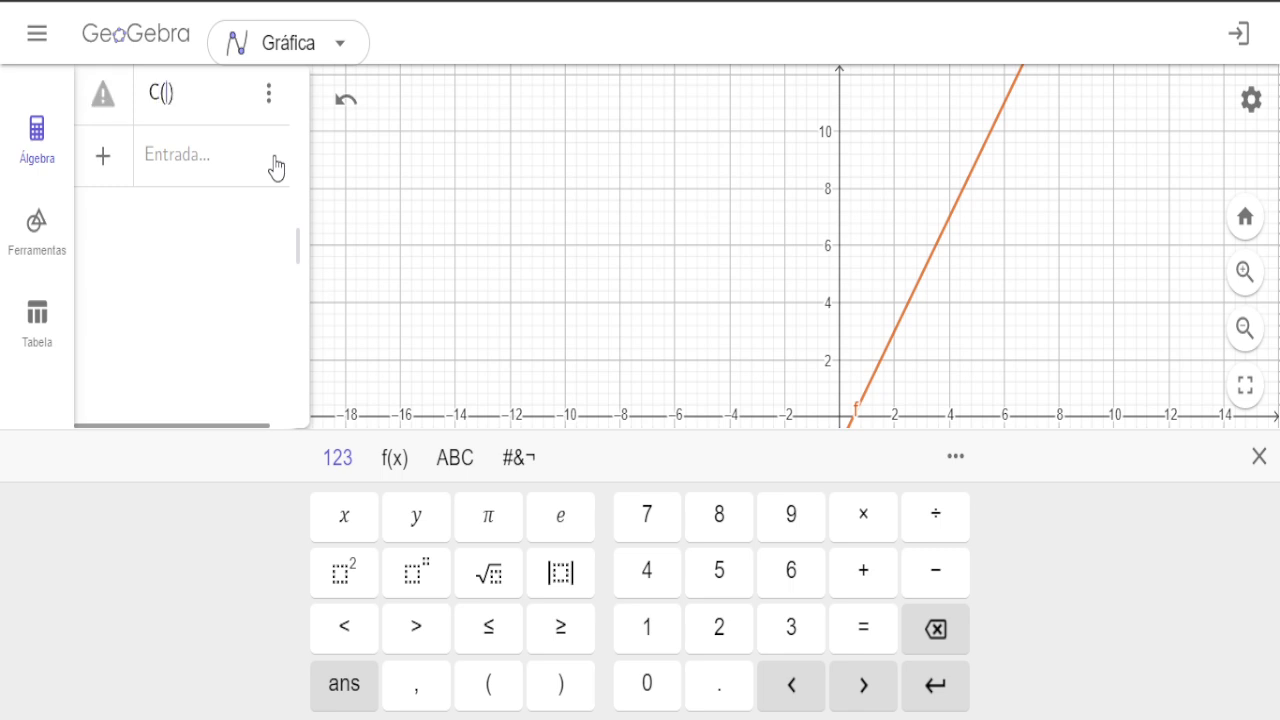
type("x) = 18 + 02")
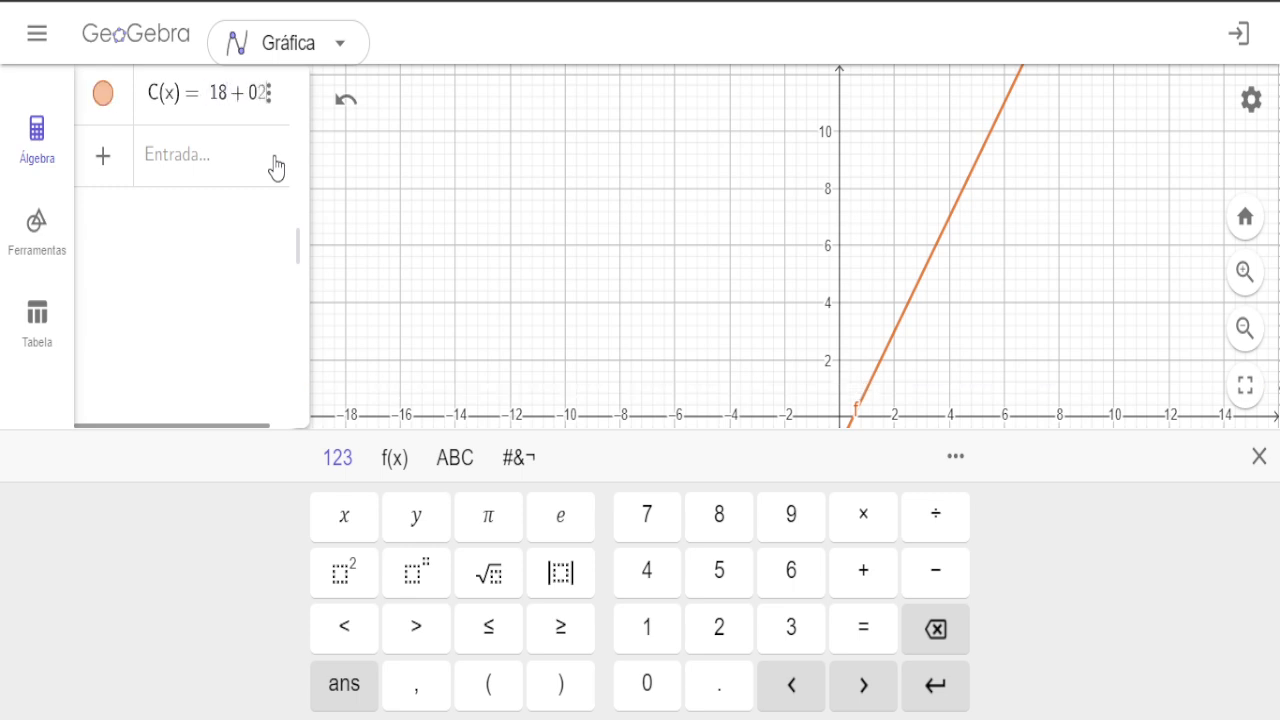
key("BackSpace")
type(".2")
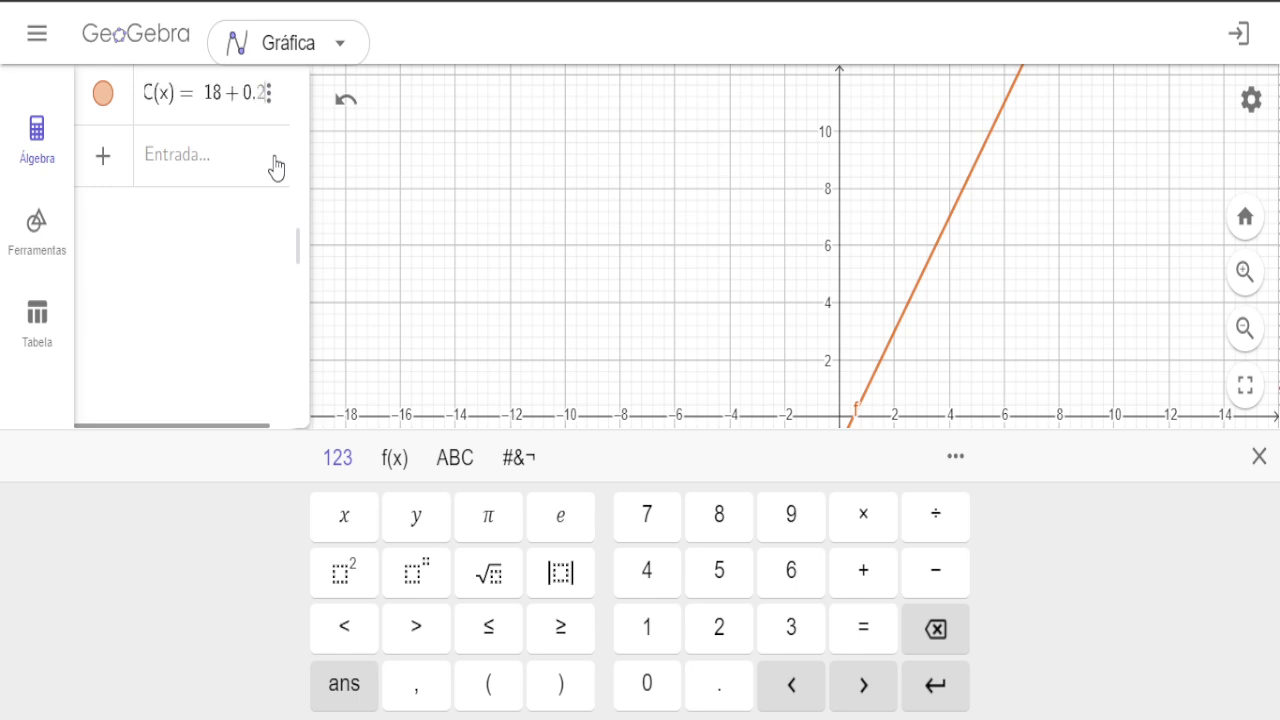
type("x")
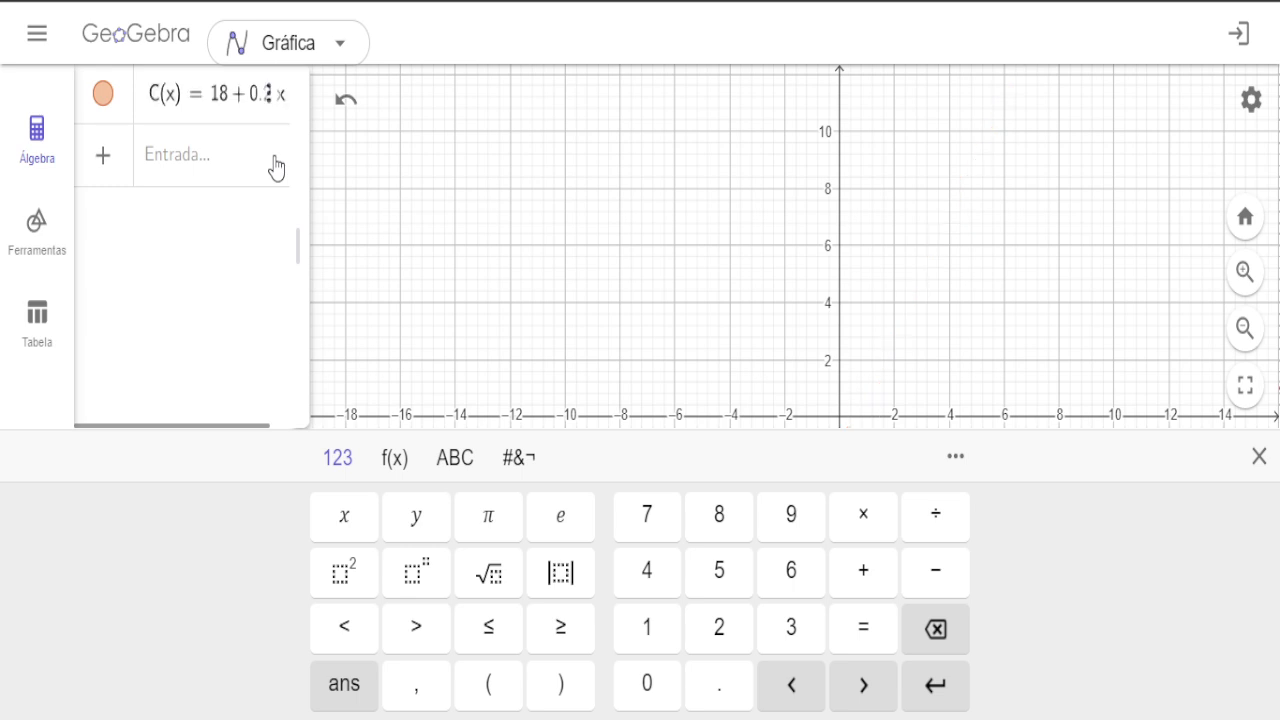
left_click(896, 358)
- Bring the line C into view and compress both axes with the move graphics view tool, labelling y in fives and x in twenties
left_click_drag(866, 369, 766, 460)
left_click_drag(614, 381, 668, 466)
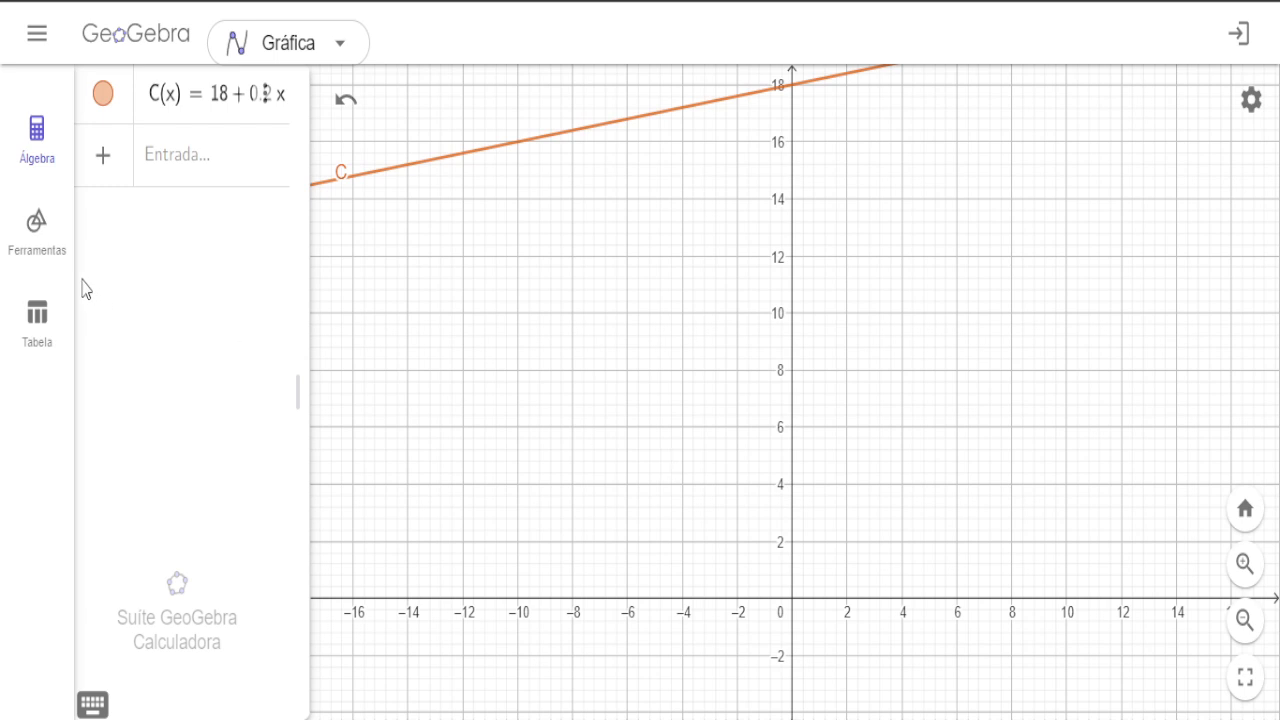
left_click(33, 247)
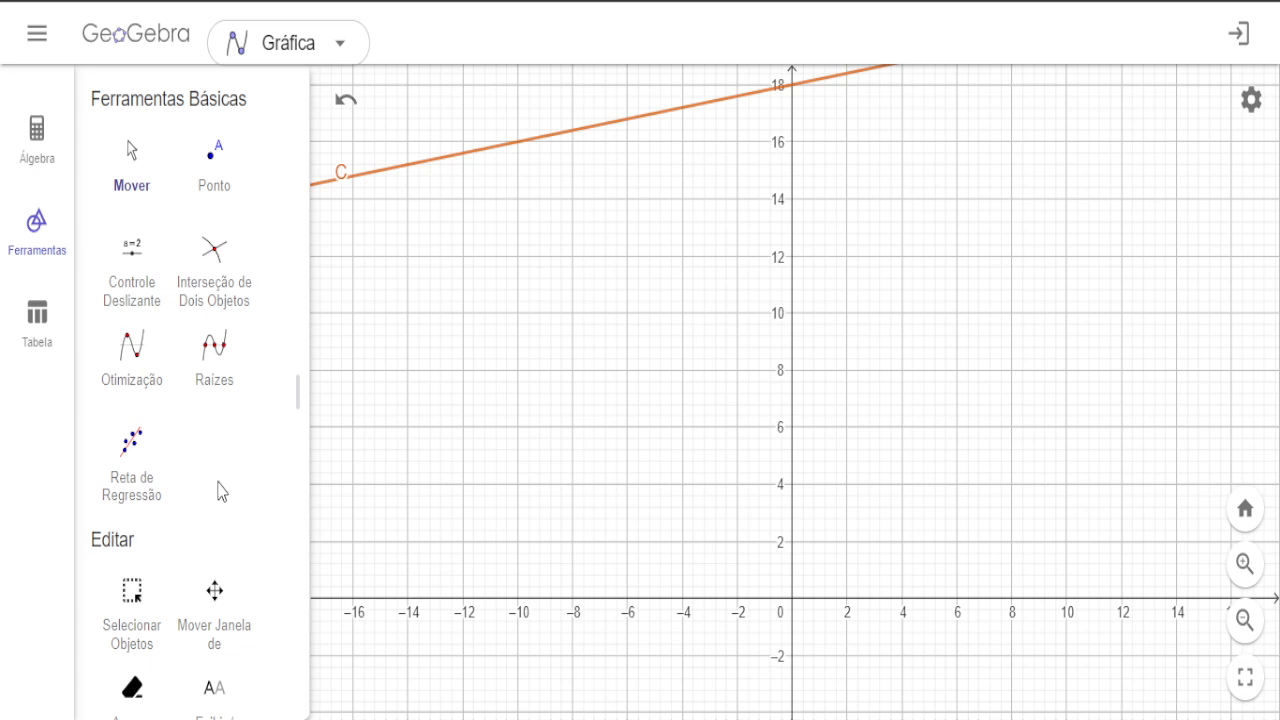
left_click(214, 596)
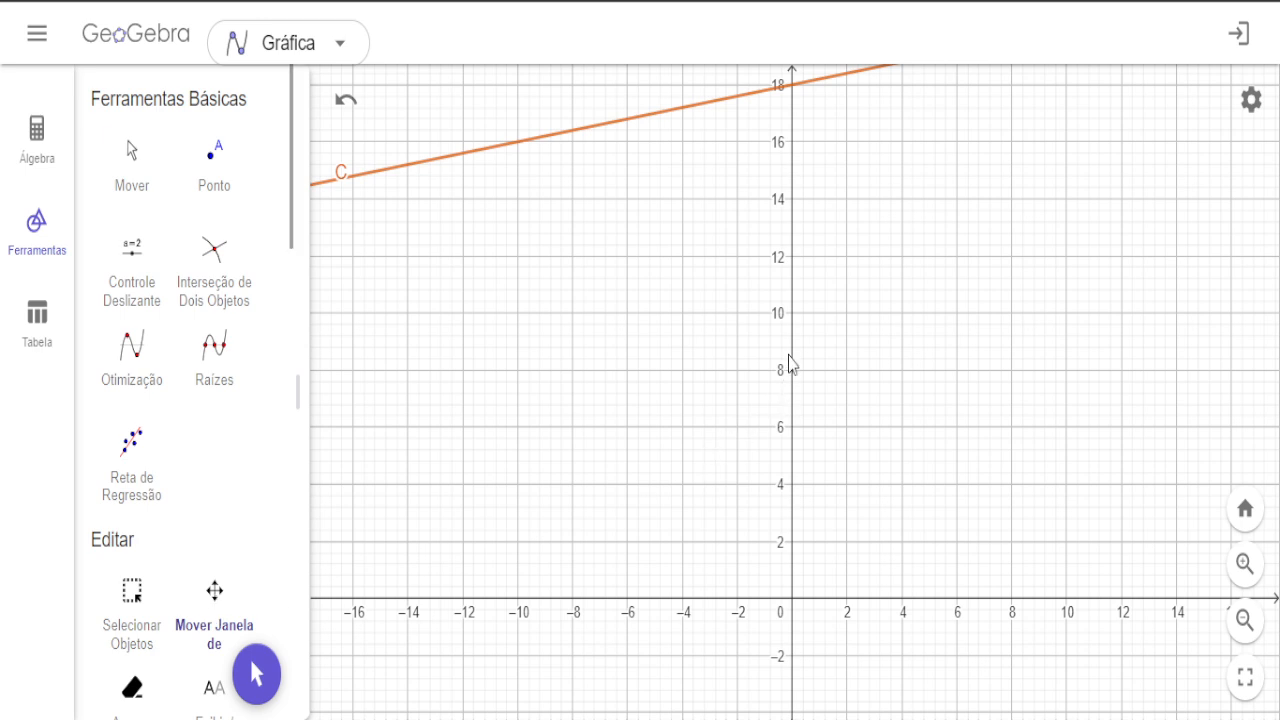
left_click_drag(790, 345, 786, 466)
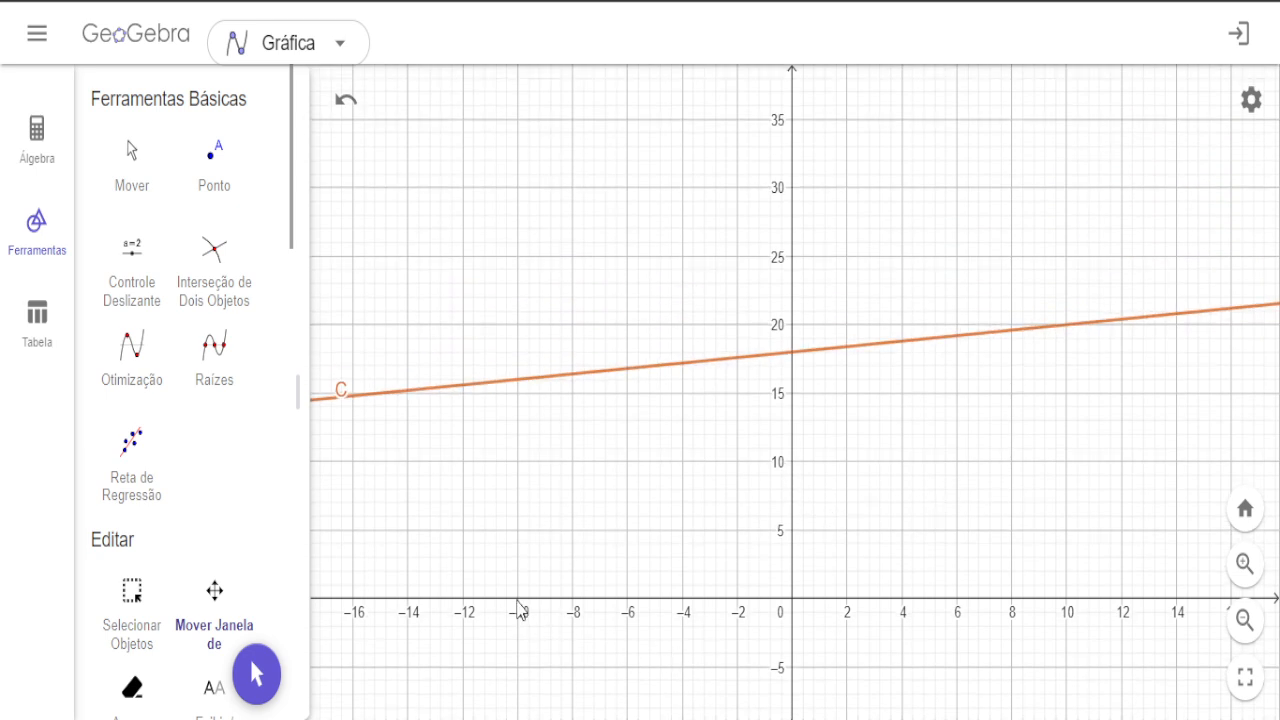
left_click_drag(516, 599, 744, 600)
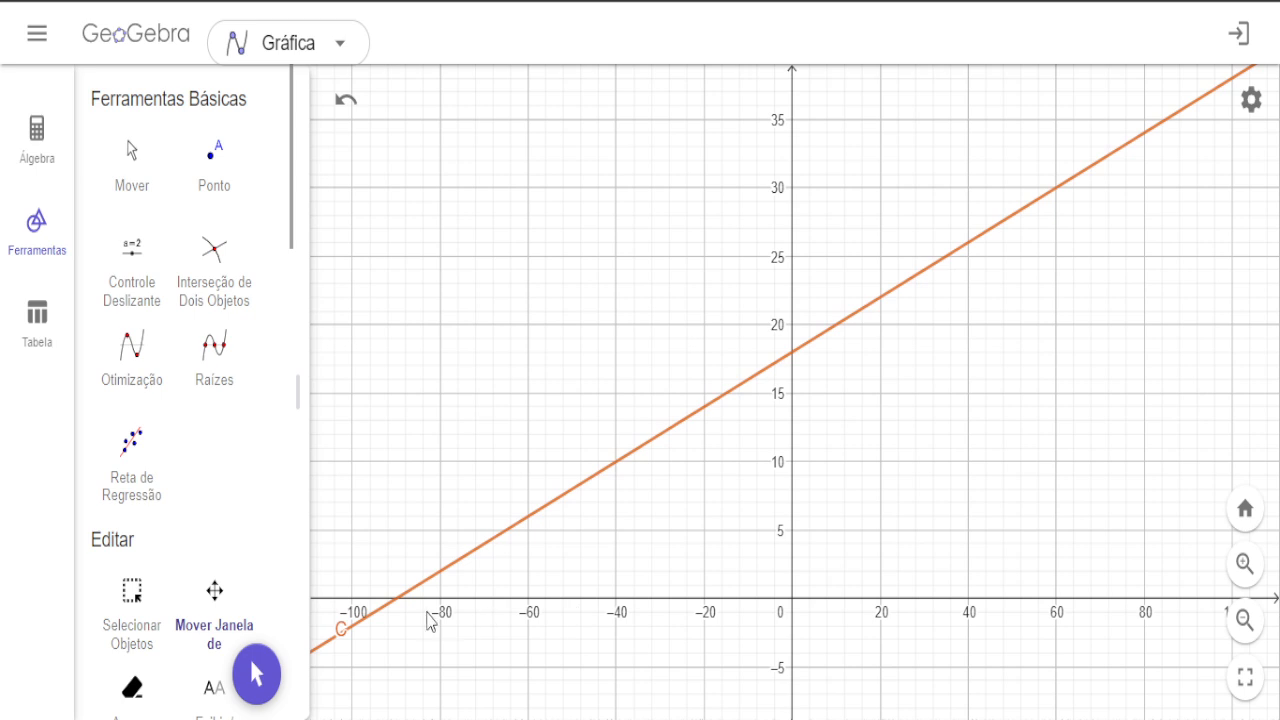
left_click_drag(417, 600, 460, 622)
left_click_drag(666, 594, 990, 592)
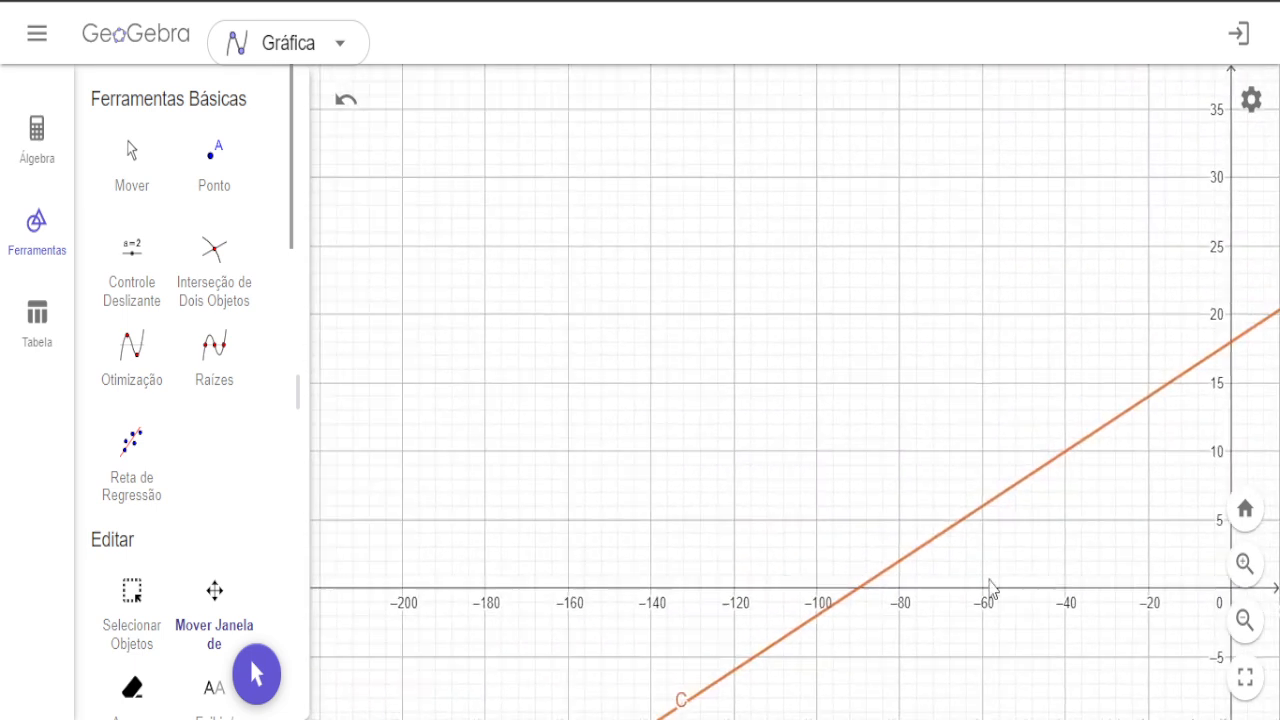
- Rescale and reposition the axes to show both intercepts of C, with x labelled every 20 and y every 10
mouse_move(772, 606)
left_mouse_down()
mouse_move(705, 606)
mouse_move(753, 607)
left_mouse_up()
left_click_drag(957, 534, 586, 592)
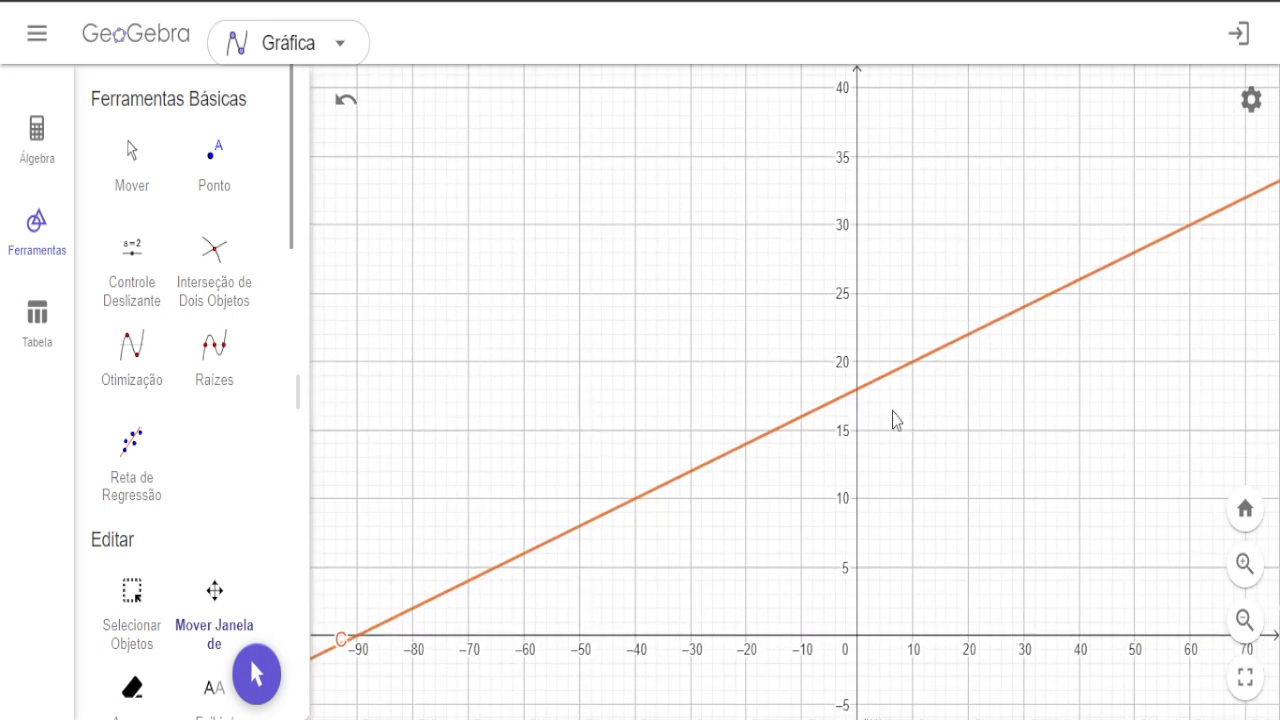
left_click_drag(856, 365, 835, 128)
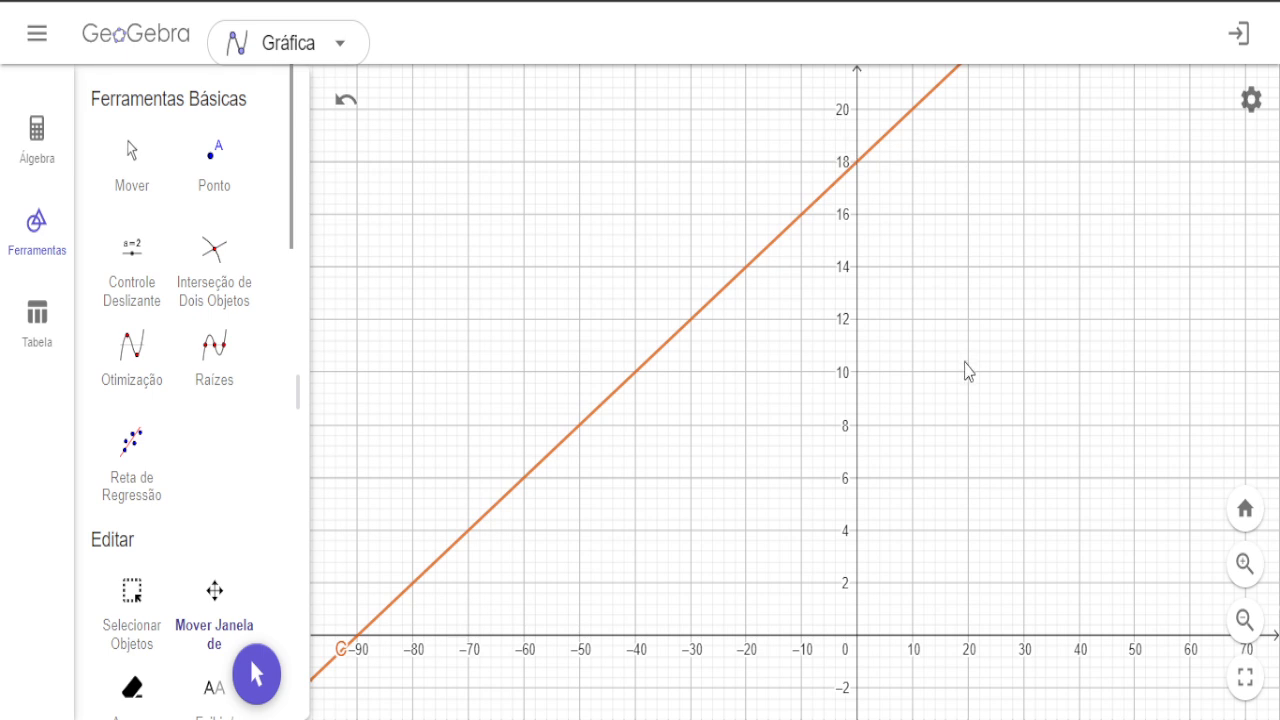
left_click_drag(966, 371, 685, 360)
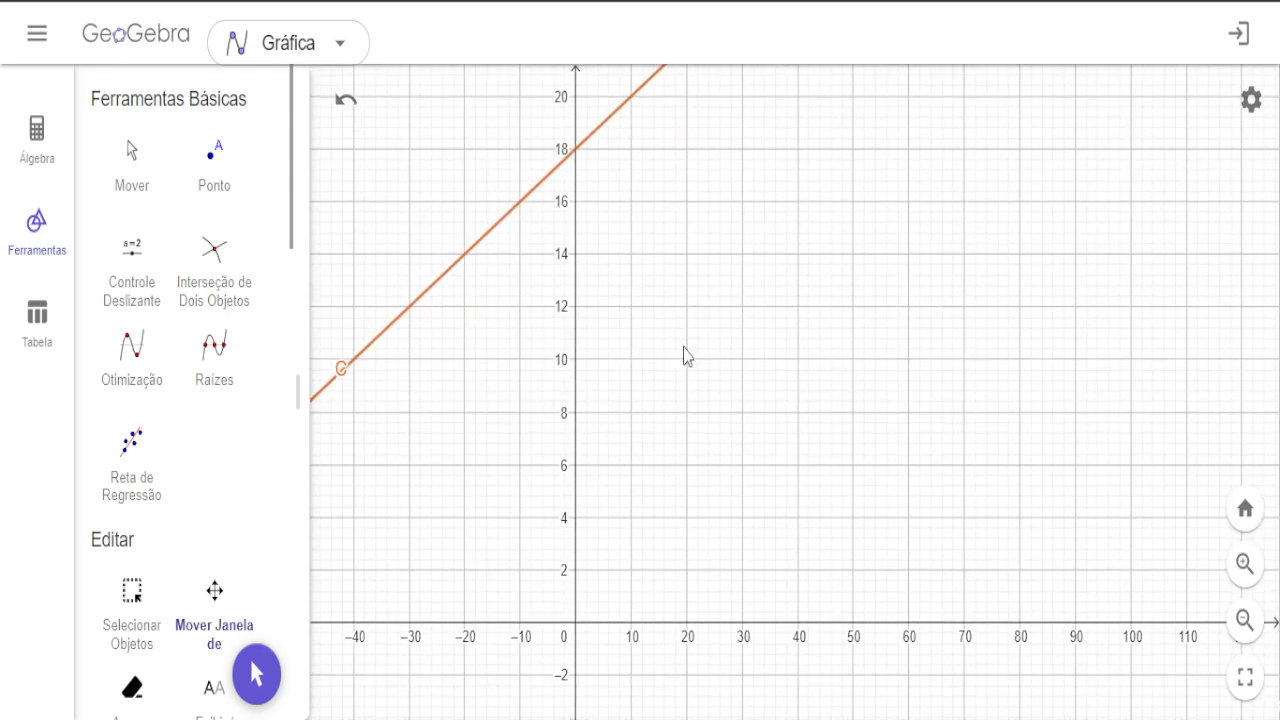
scroll(685, 360, "down", 10)
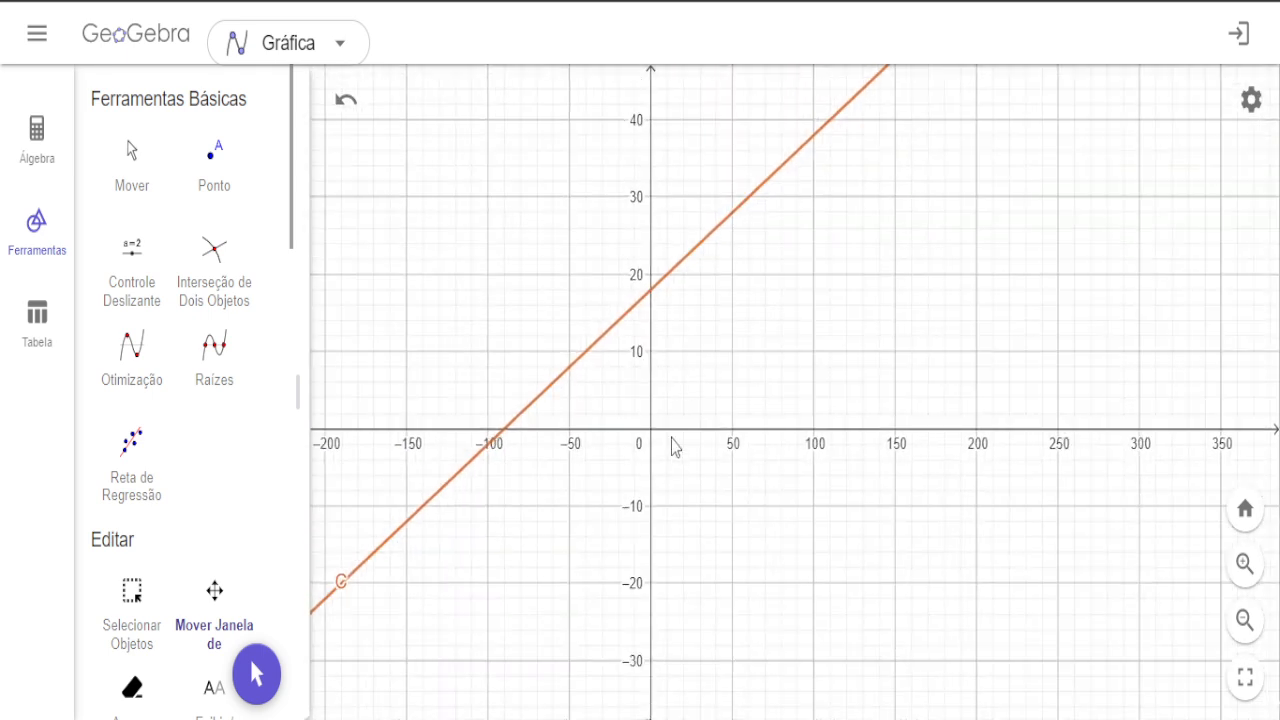
left_click_drag(674, 429, 714, 429)
left_click_drag(714, 523, 838, 523)
left_click_drag(822, 567, 863, 609)
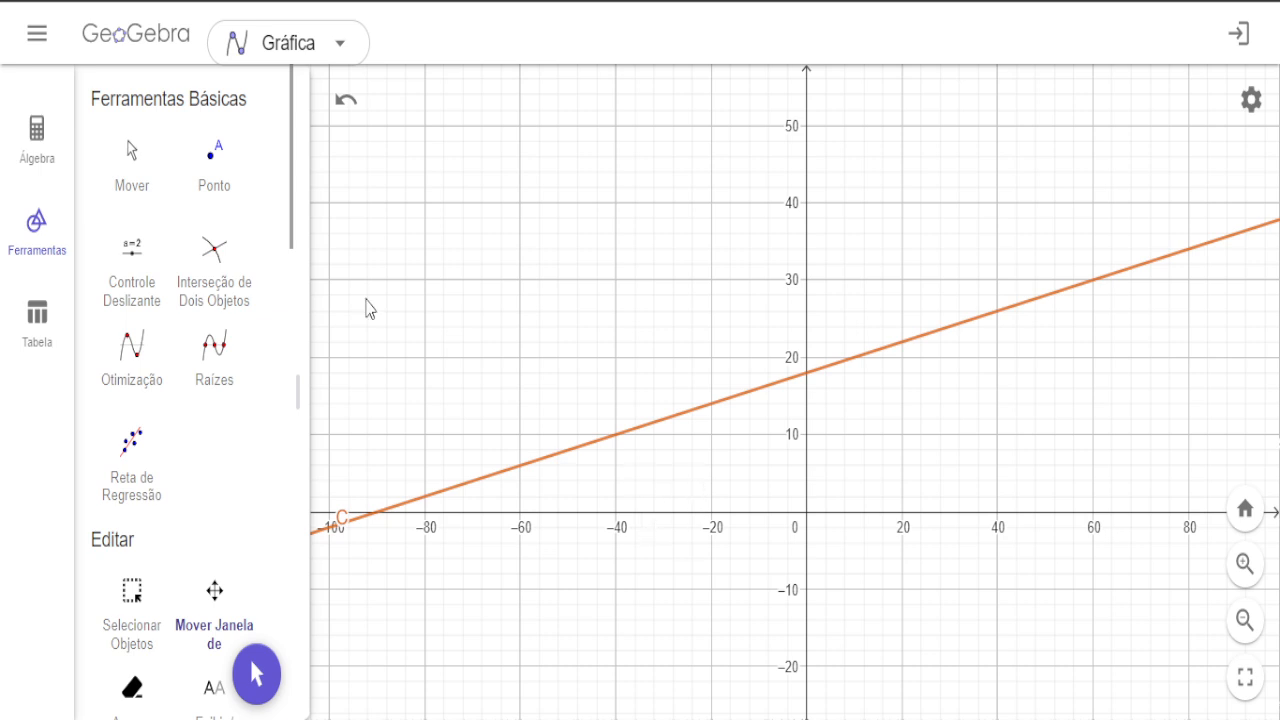
- Restrict the function C(x) = 18 + 0.2x to the domain x ≥ 0
left_click(57, 160)
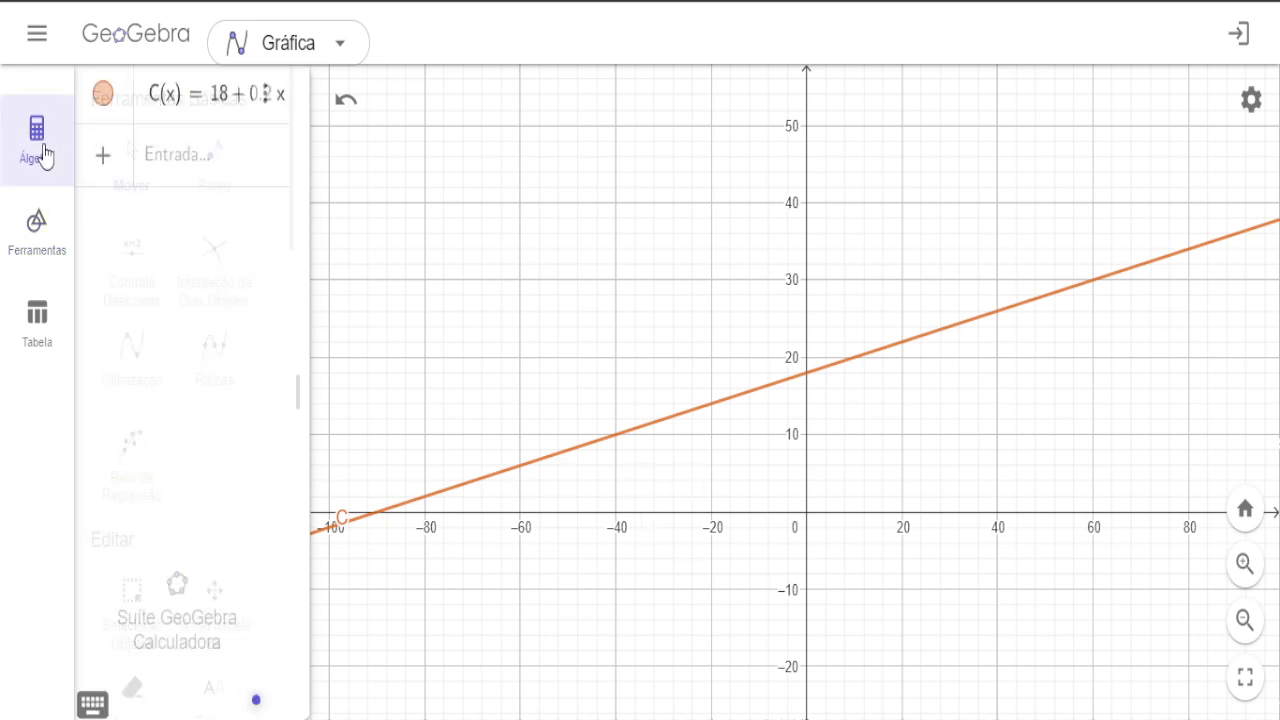
left_click(199, 96)
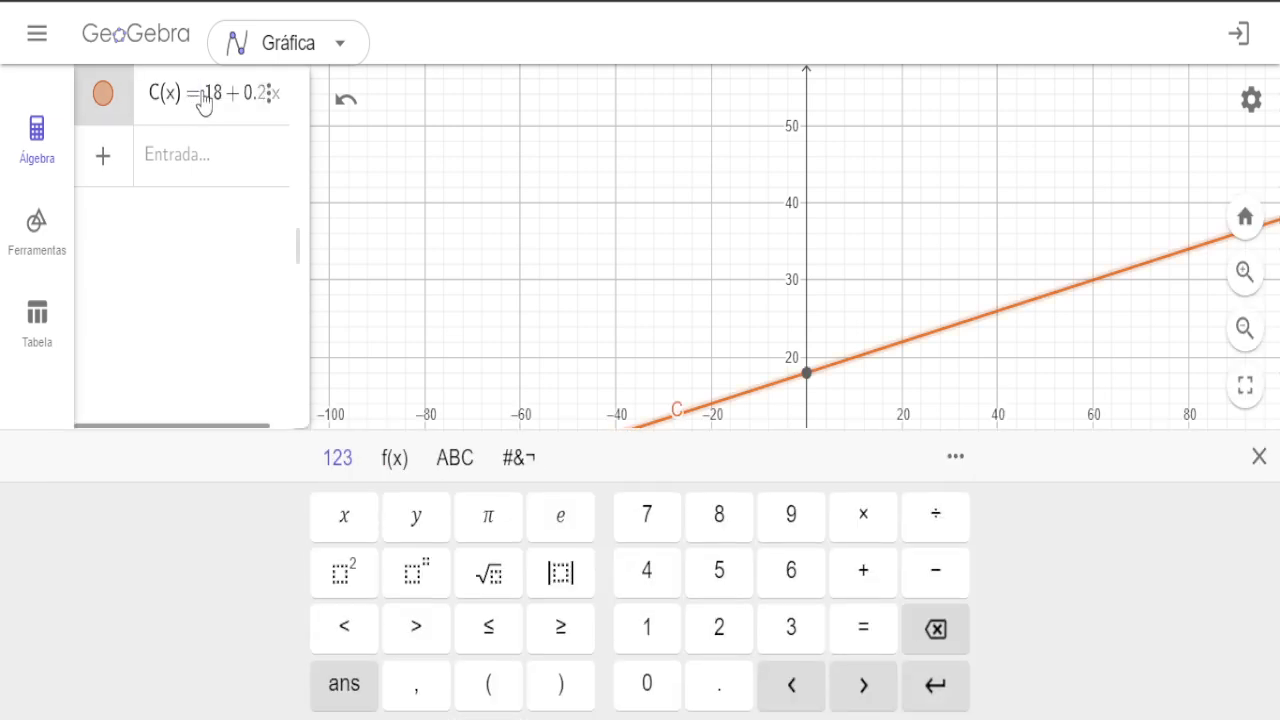
key("Right")
key("Right")
key("Right")
key("Right")
key("Right")
key("Right")
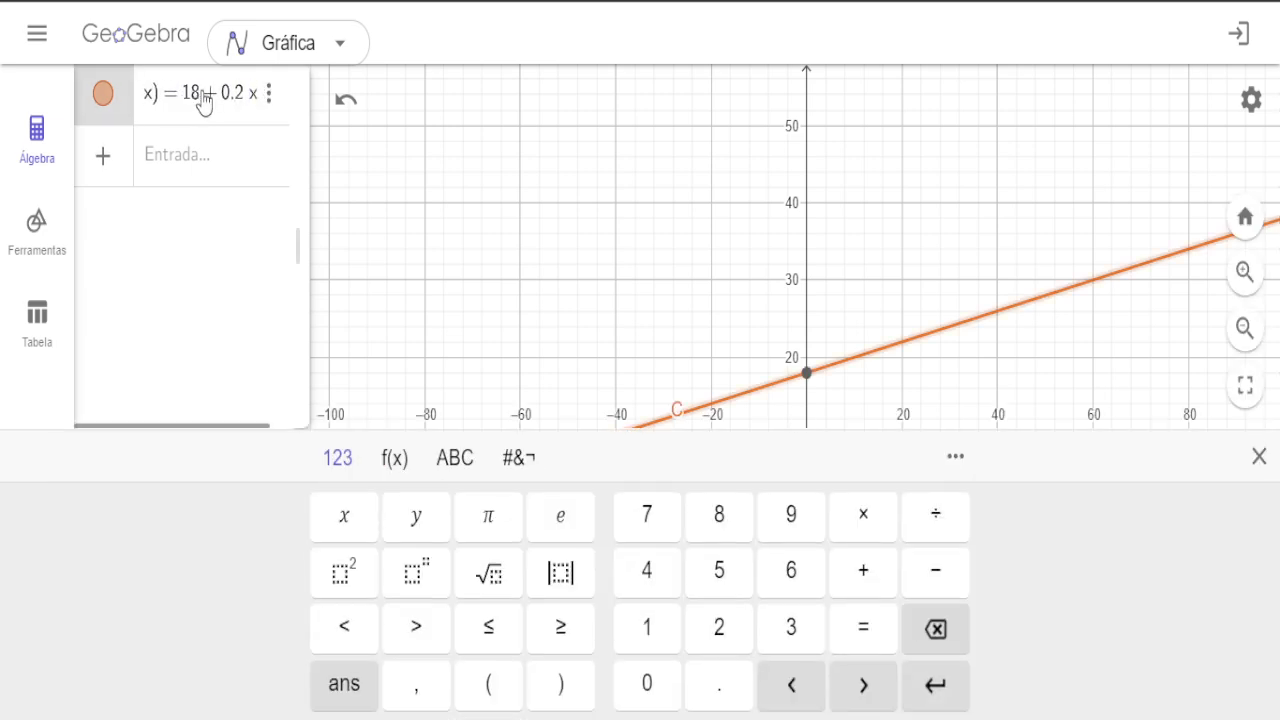
type(",")
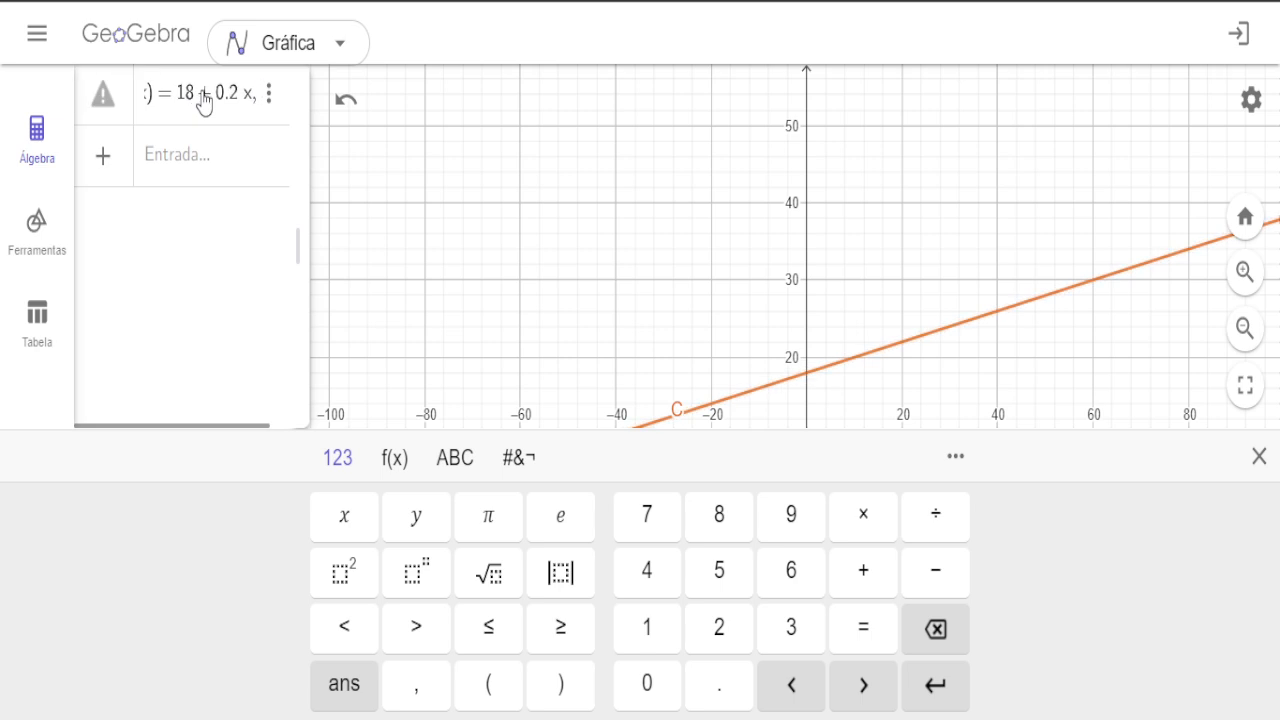
type("x")
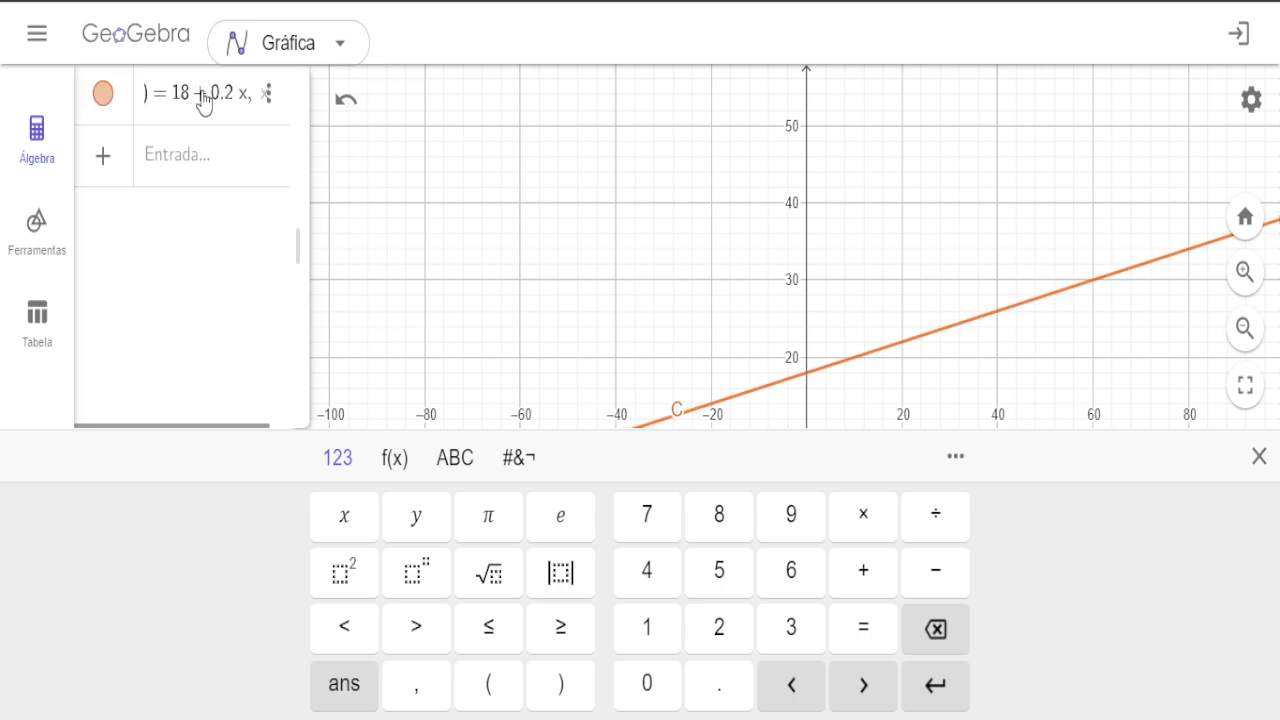
type(">=")
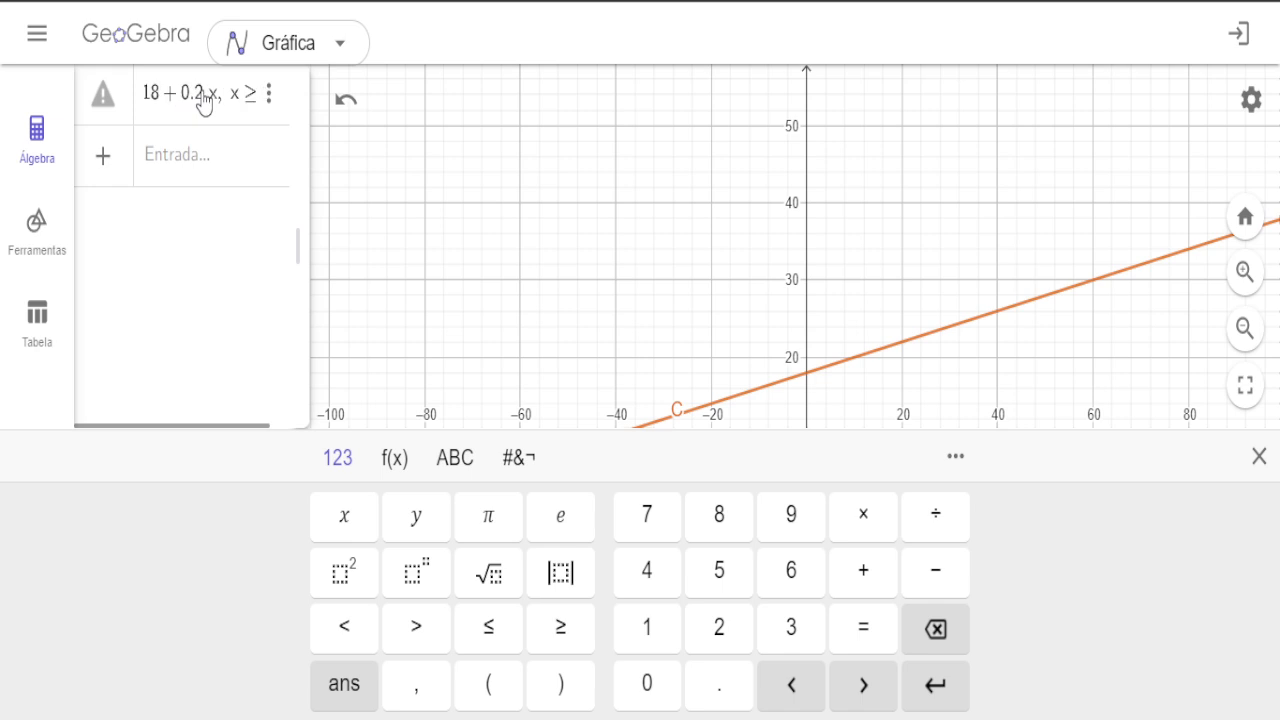
type("0")
key("Return")
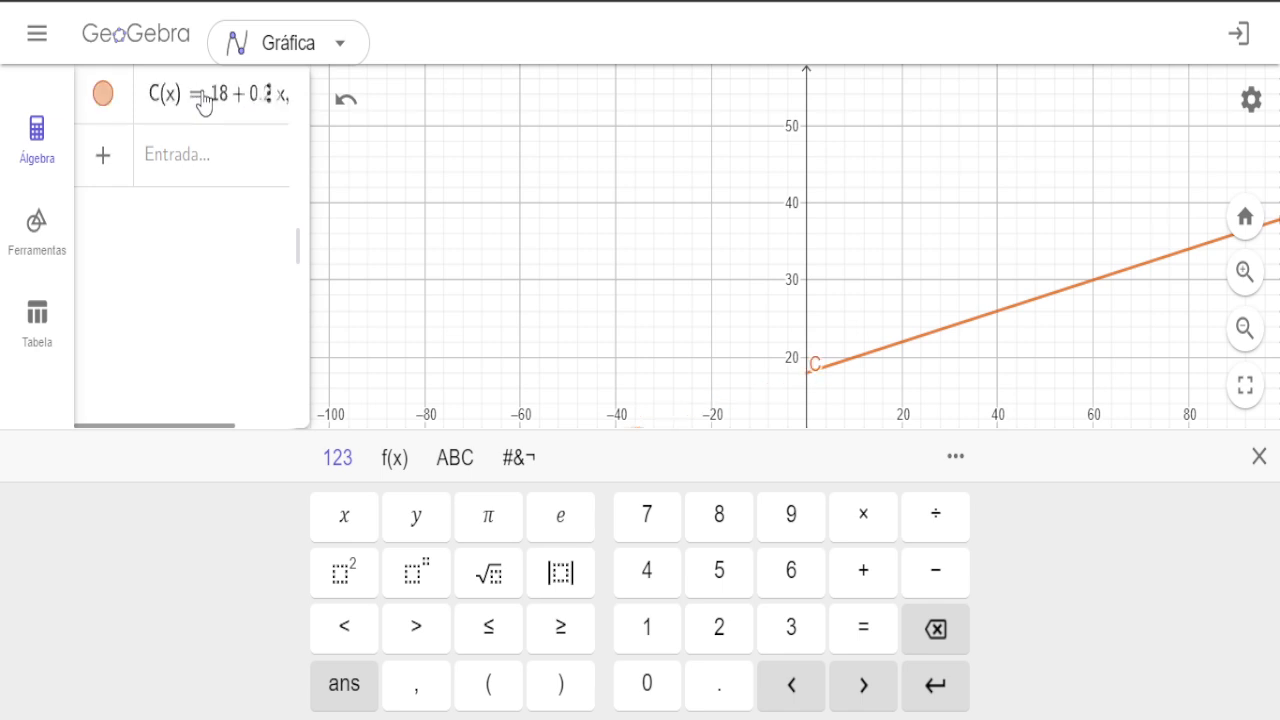
left_click(629, 388)
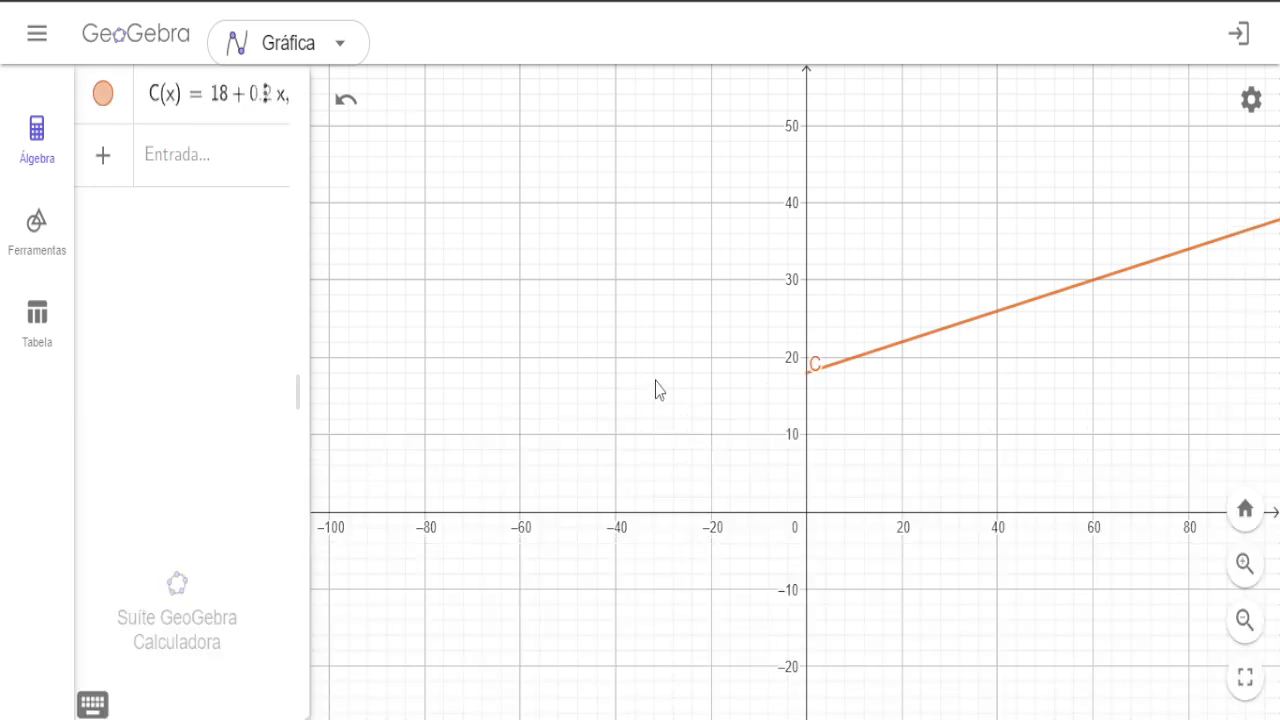
left_click_drag(651, 410, 386, 463)
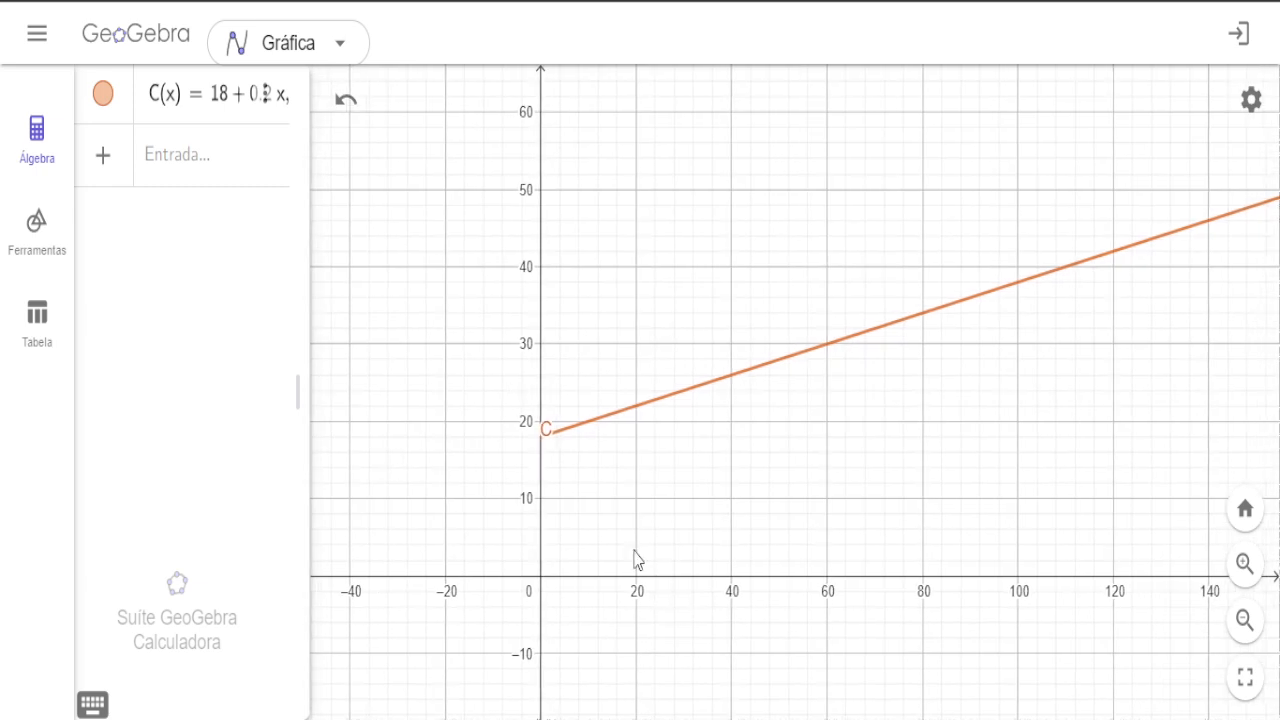
- Reposition and compress the axes around the first quadrant so x reaches about 340 and y about 120, both labelled every 20
left_click_drag(634, 552, 486, 543)
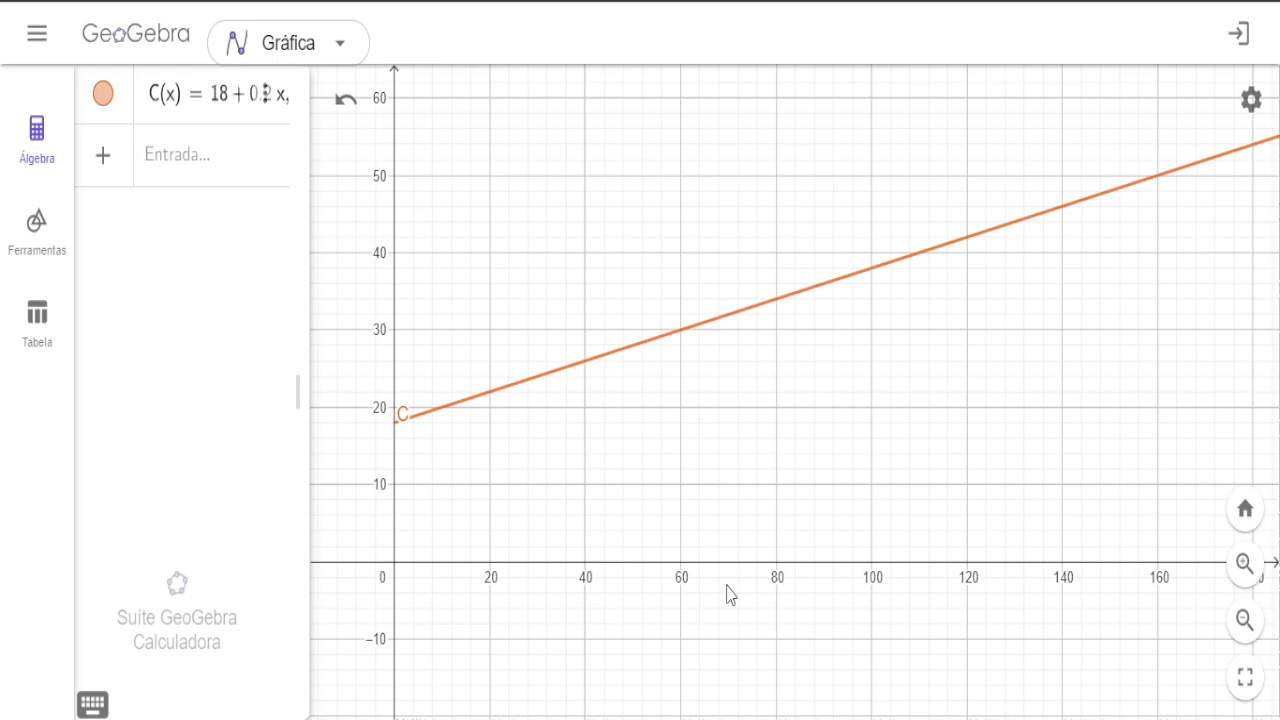
left_click(43, 268)
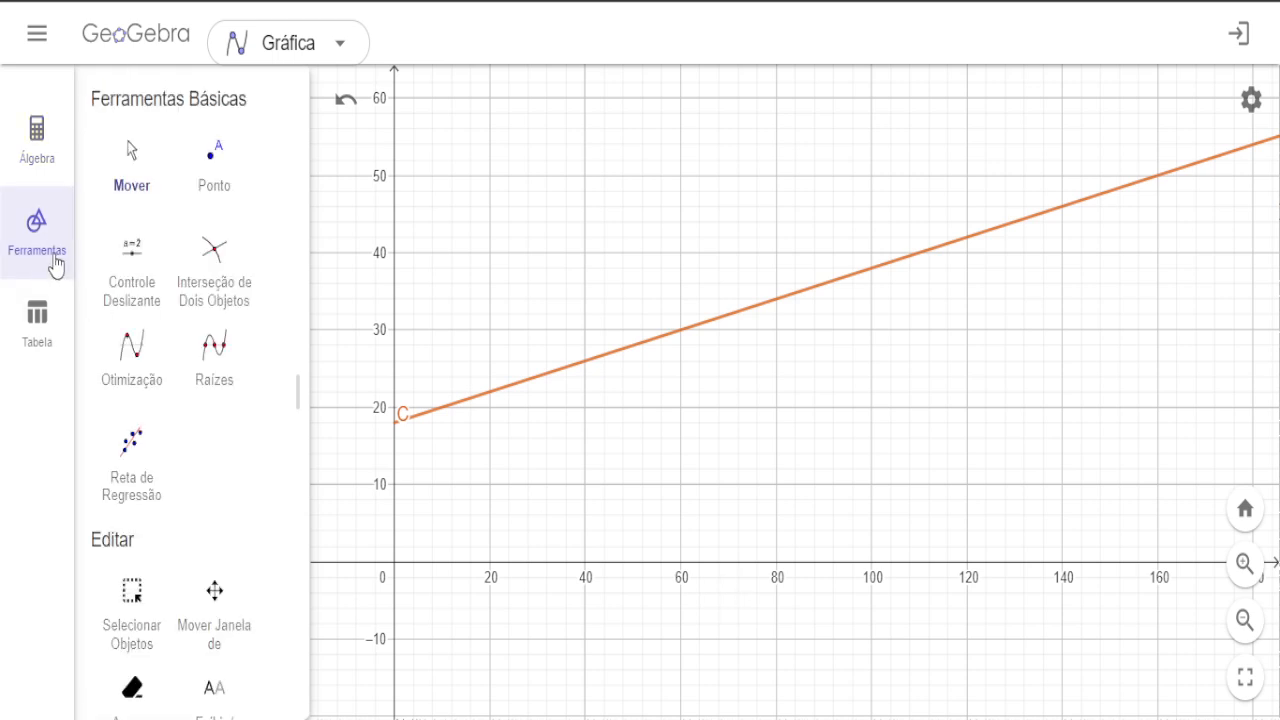
left_click(230, 630)
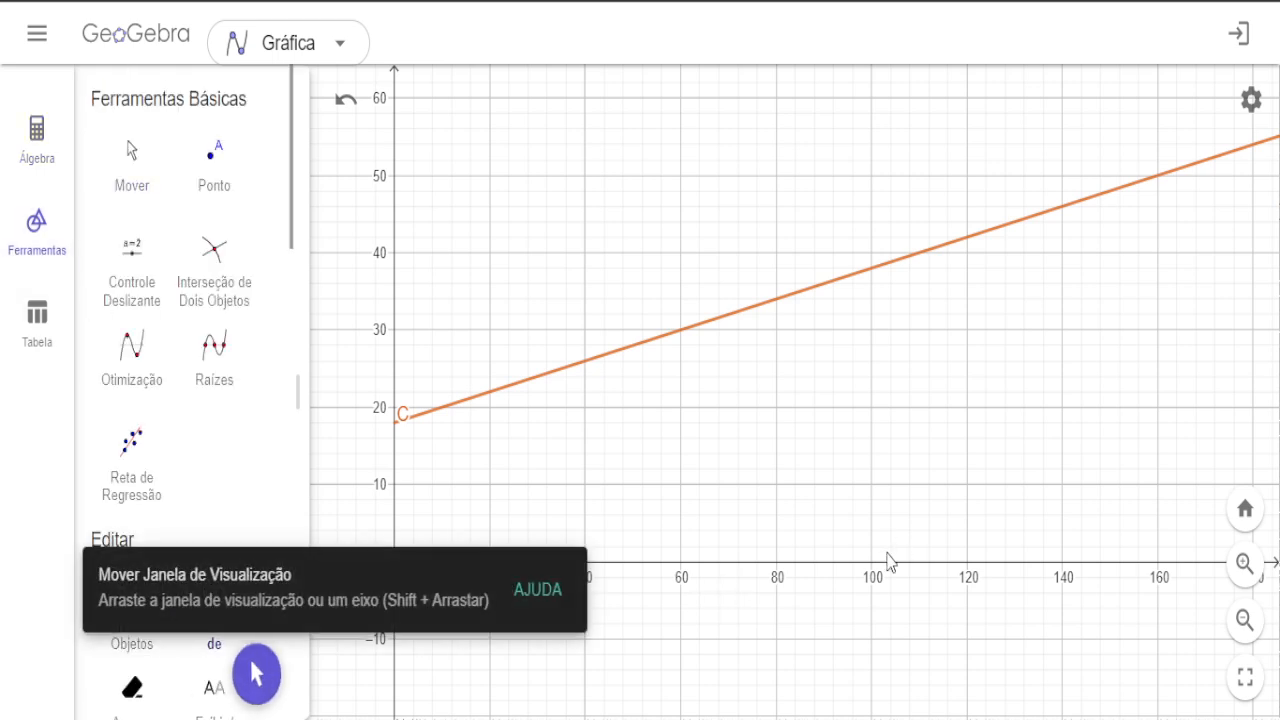
left_click_drag(880, 562, 656, 585)
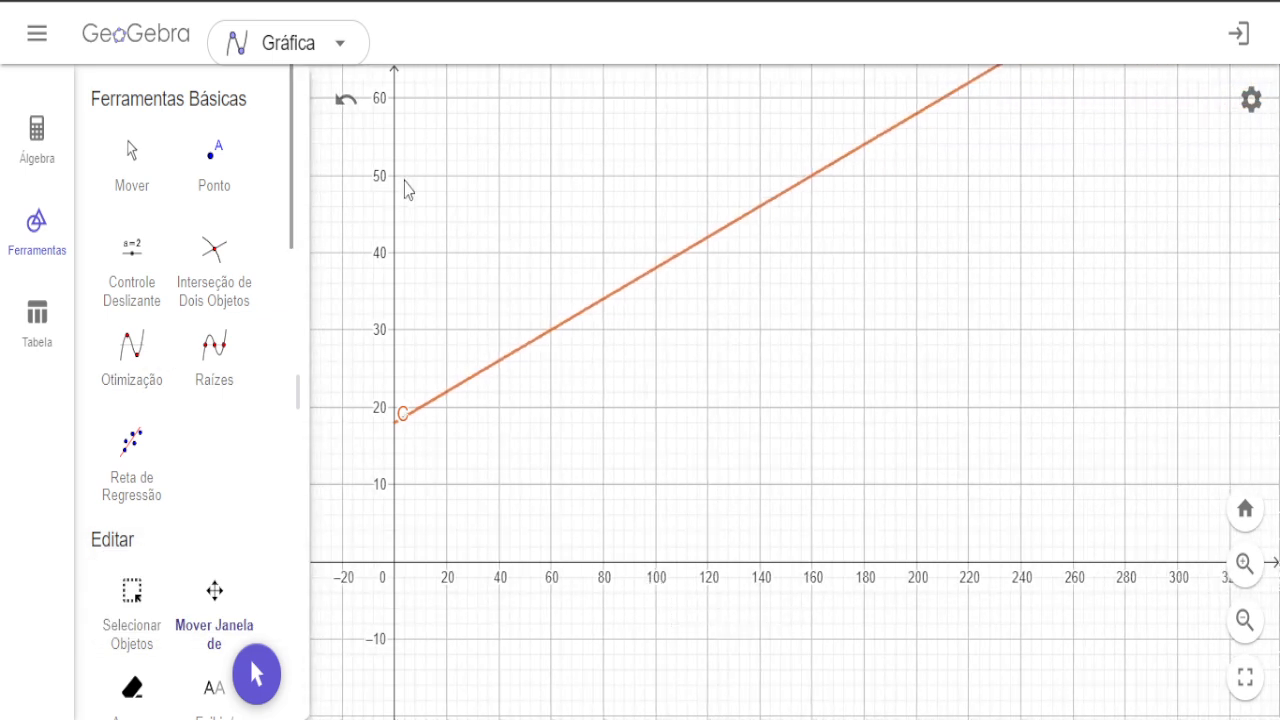
left_click_drag(396, 184, 386, 287)
left_click_drag(381, 322, 374, 397)
left_click_drag(706, 537, 681, 540)
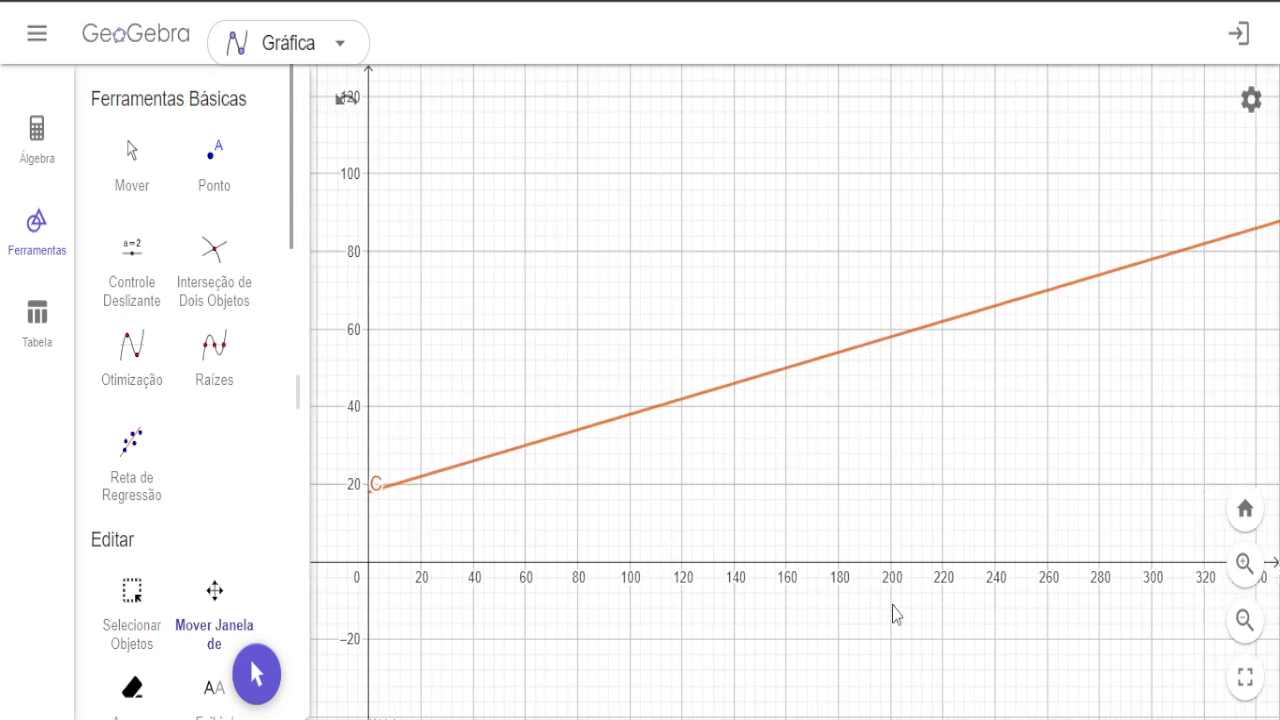
- Evaluate C(200) in a new algebra row and return to the full graph view
left_click(49, 135)
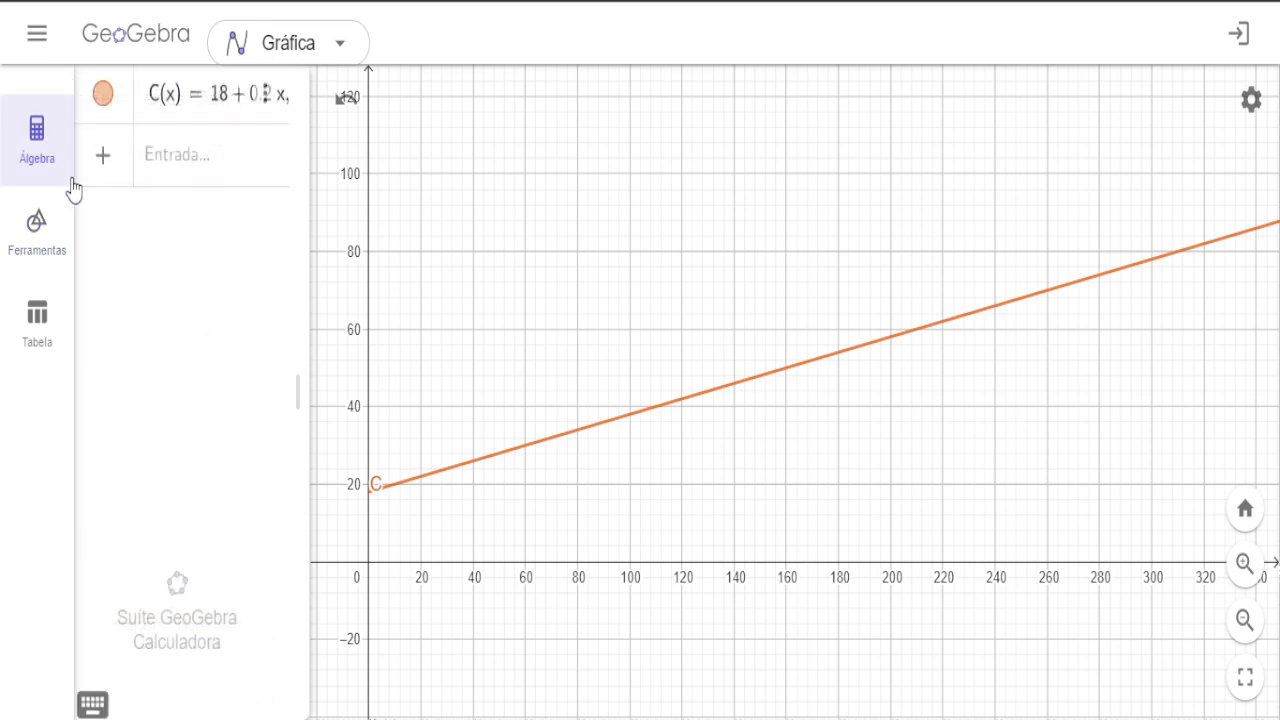
left_click(157, 162)
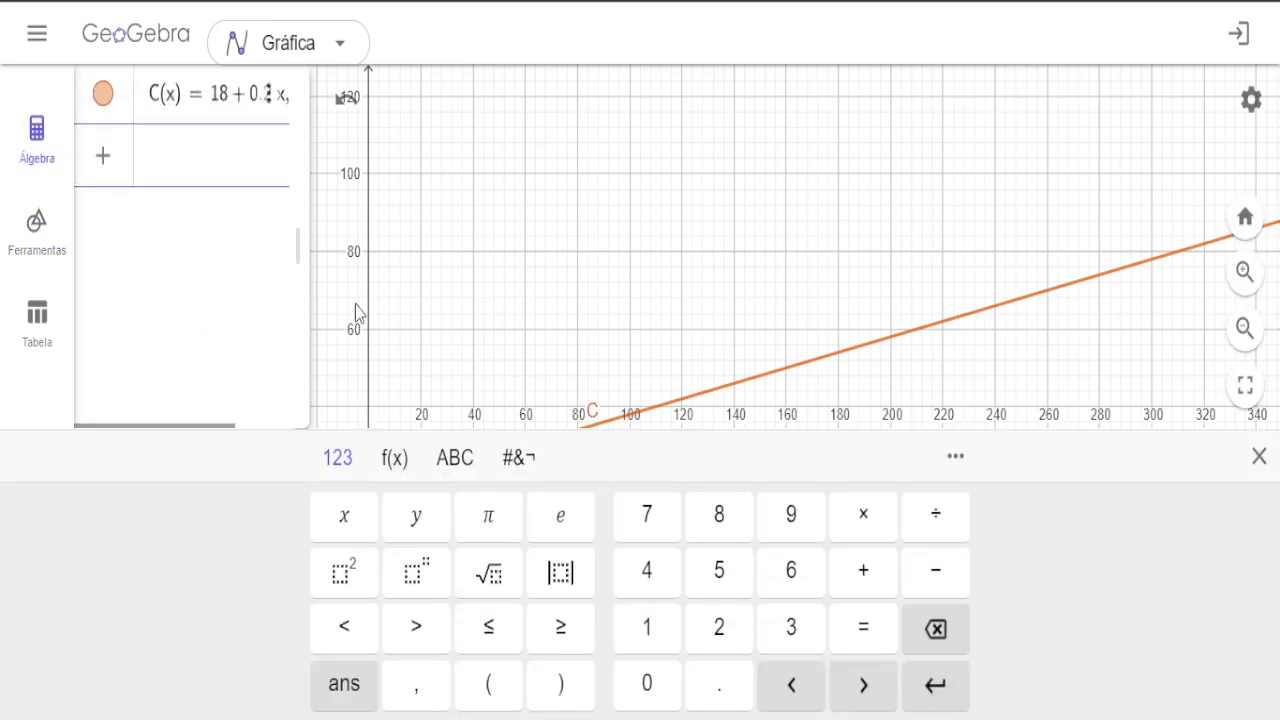
left_click(586, 303)
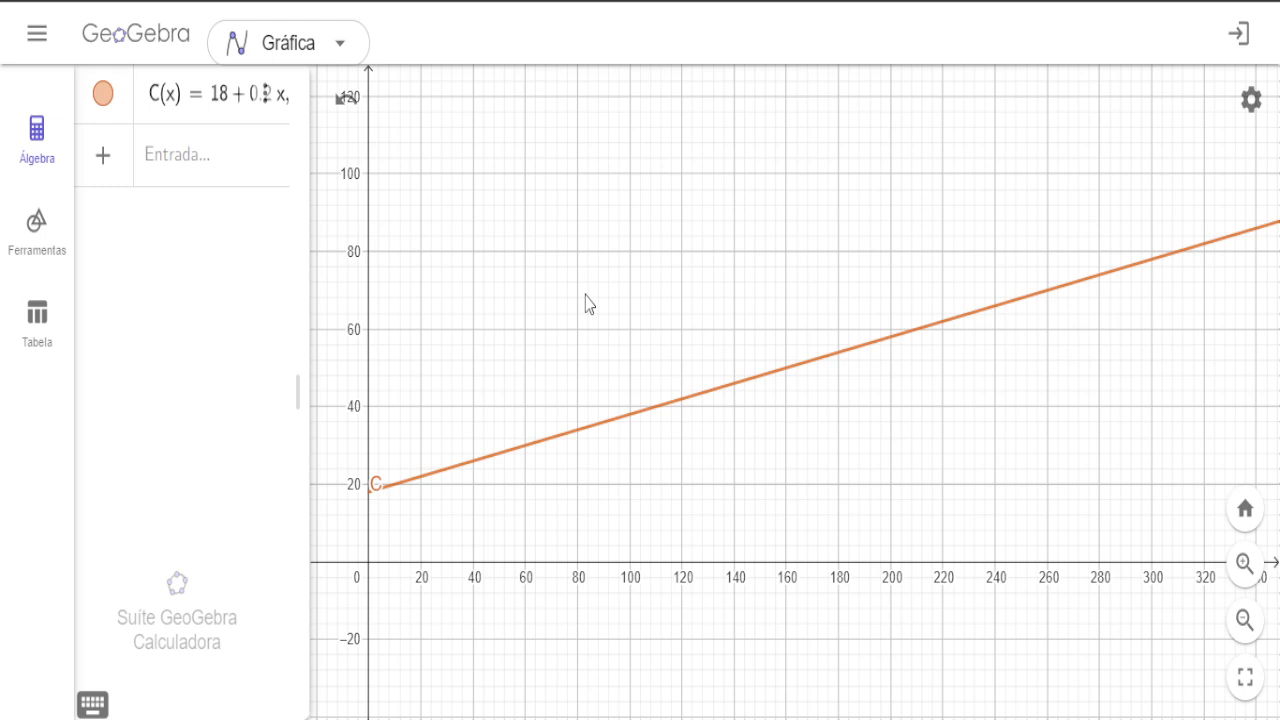
left_click(179, 170)
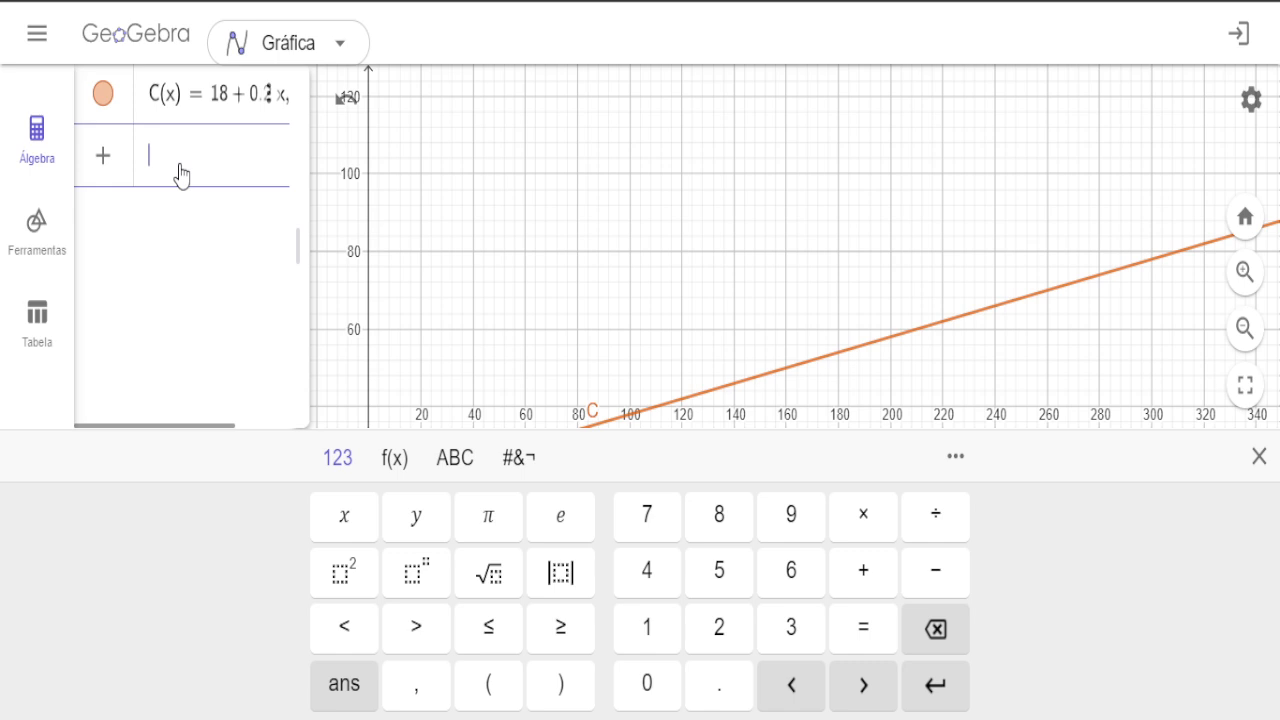
type("C")
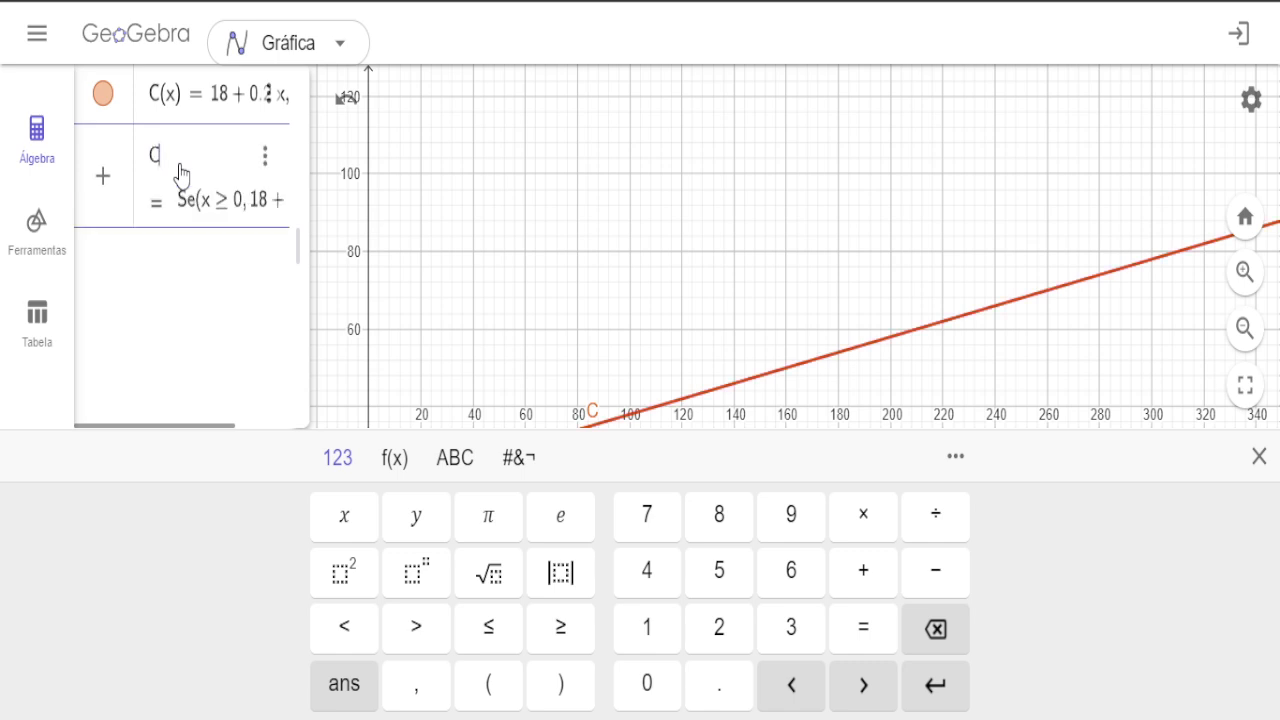
type("(")
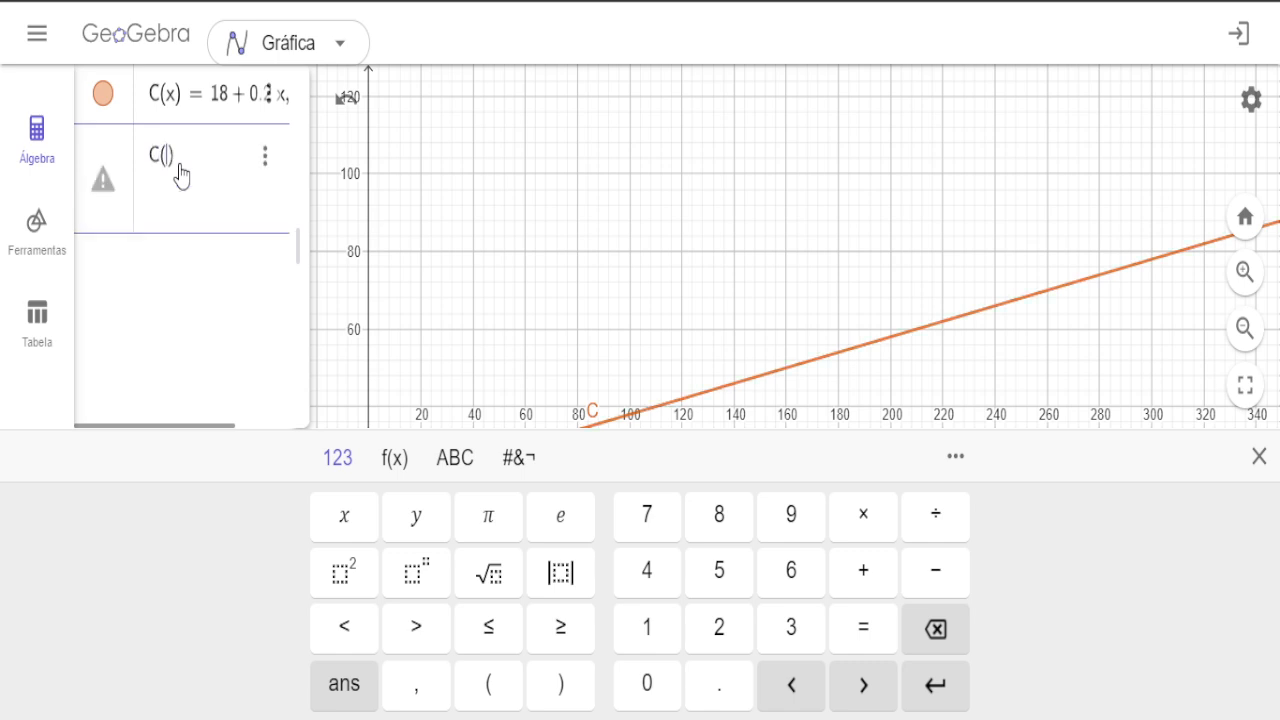
type("200")
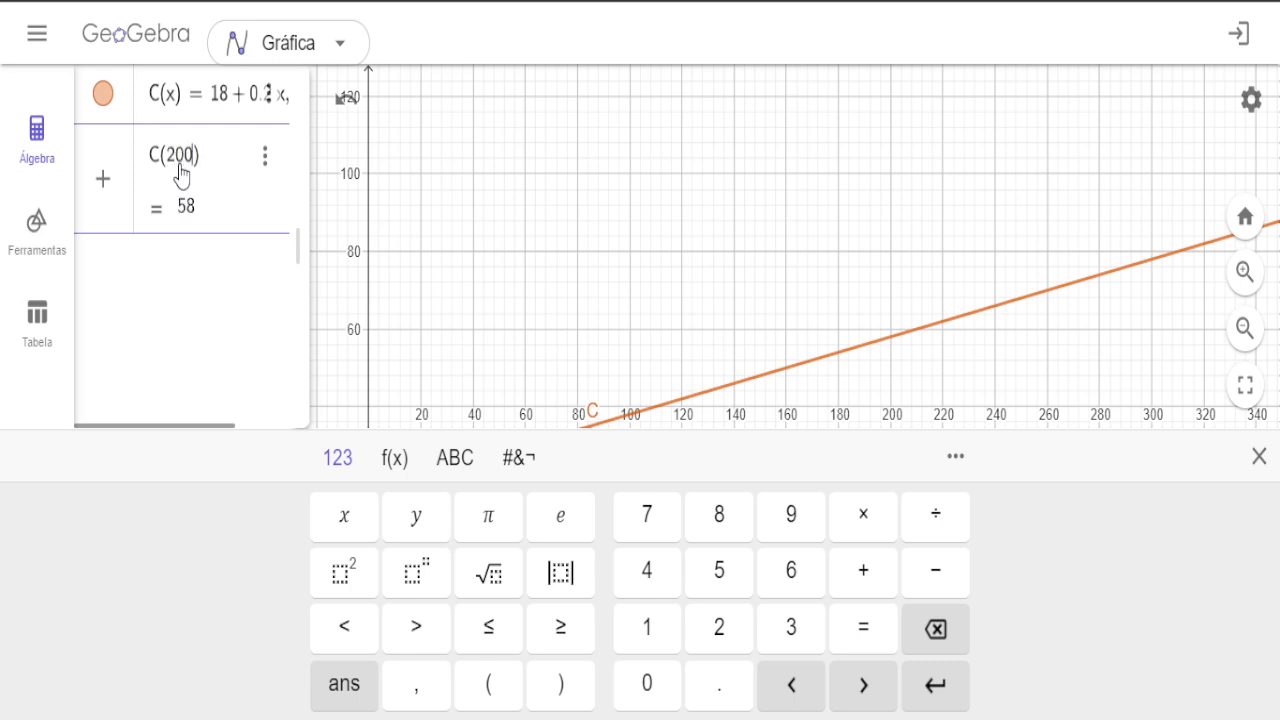
key("Return")
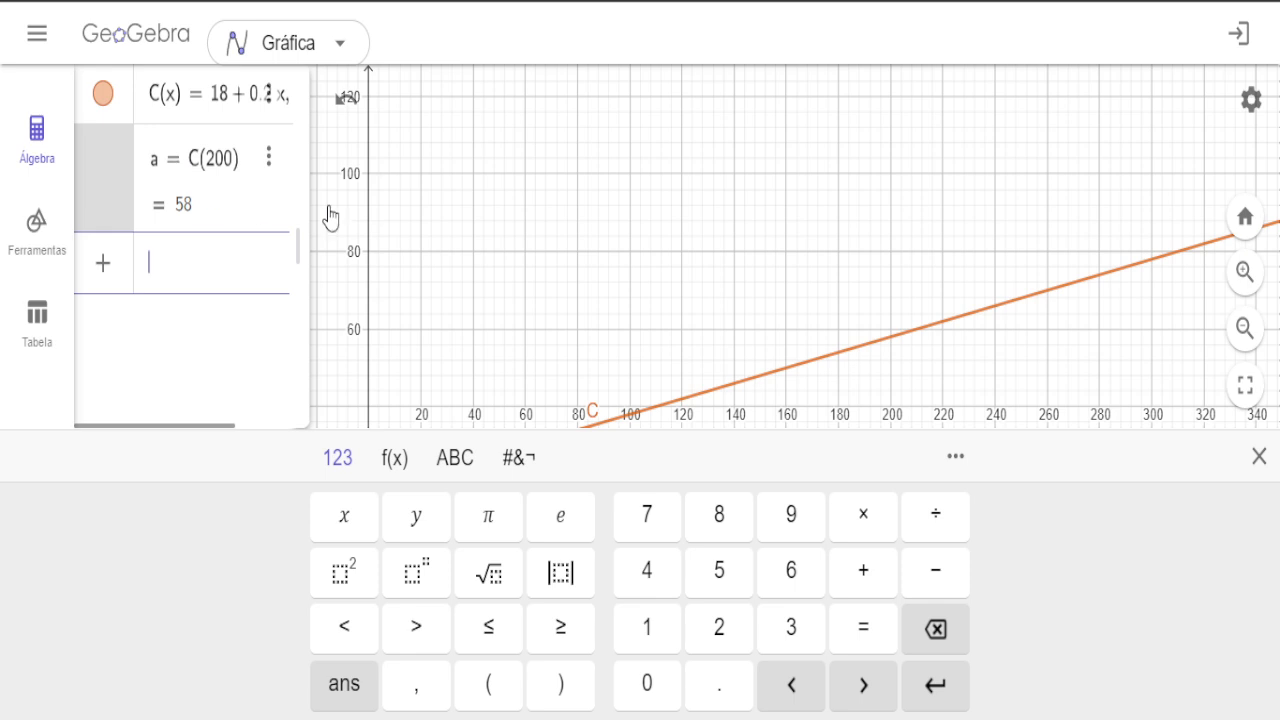
left_click(426, 216)
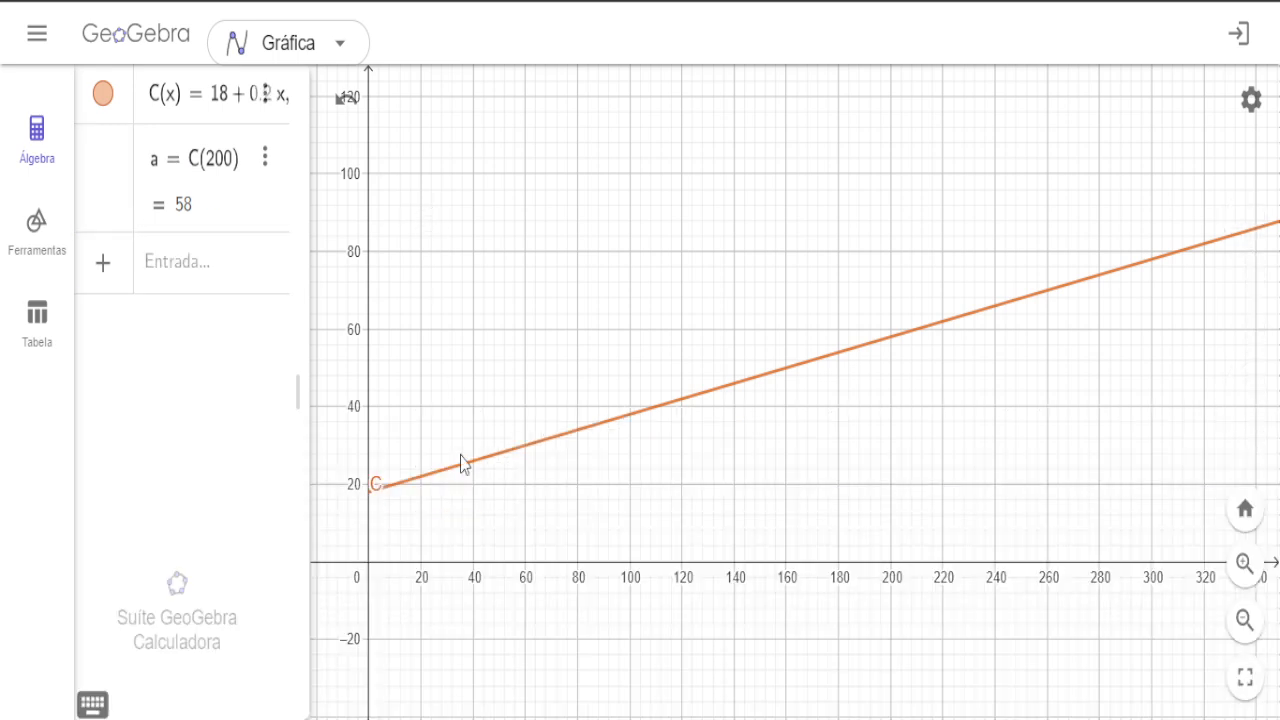
- Define A = (a) in a new row, replacing the coordinates (200, 58) first entered for it
left_click(191, 285)
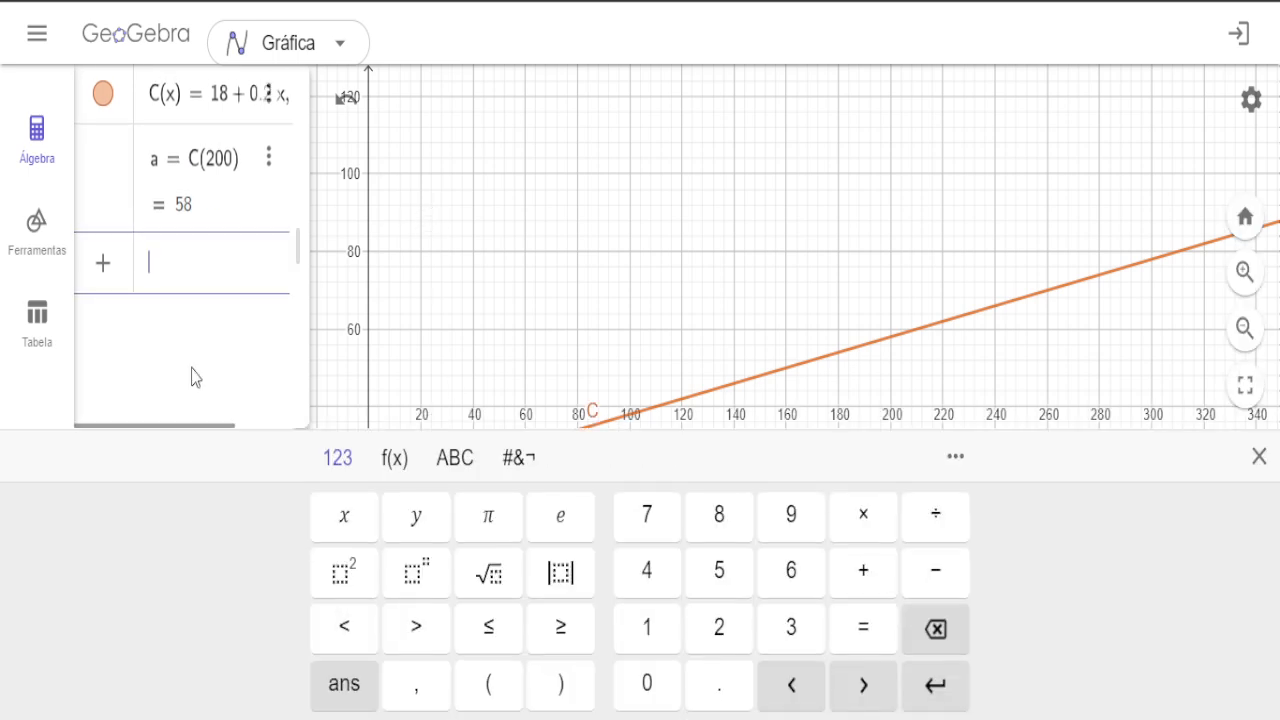
type("A = (200")
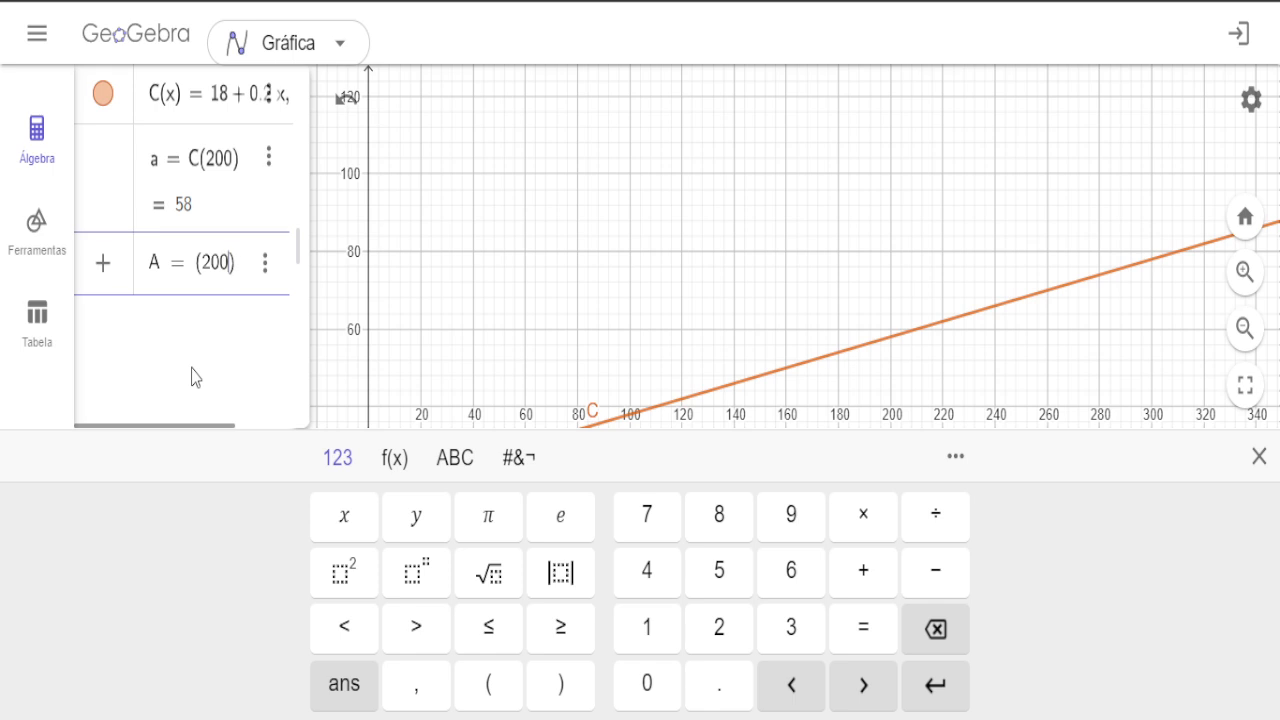
type(", 58")
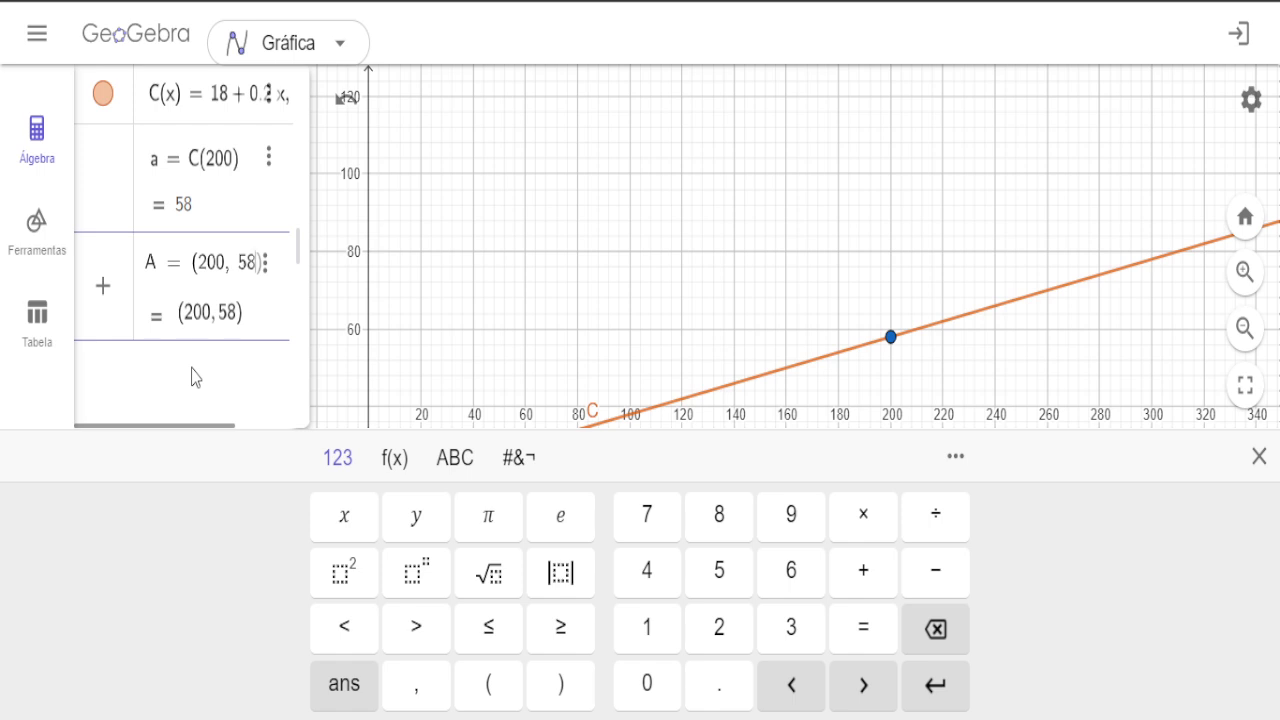
key("BackSpace")
key("BackSpace")
key("BackSpace")
key("BackSpace")
key("BackSpace")
key("BackSpace")
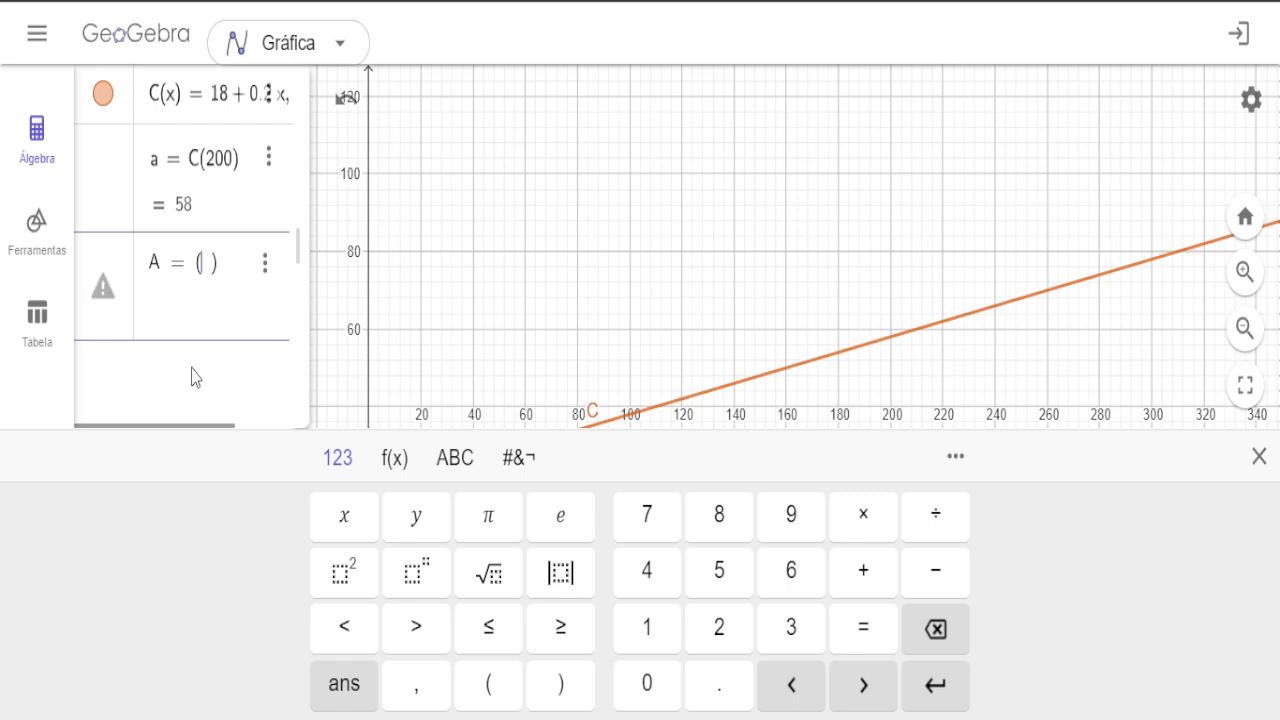
key("BackSpace")
type("a")
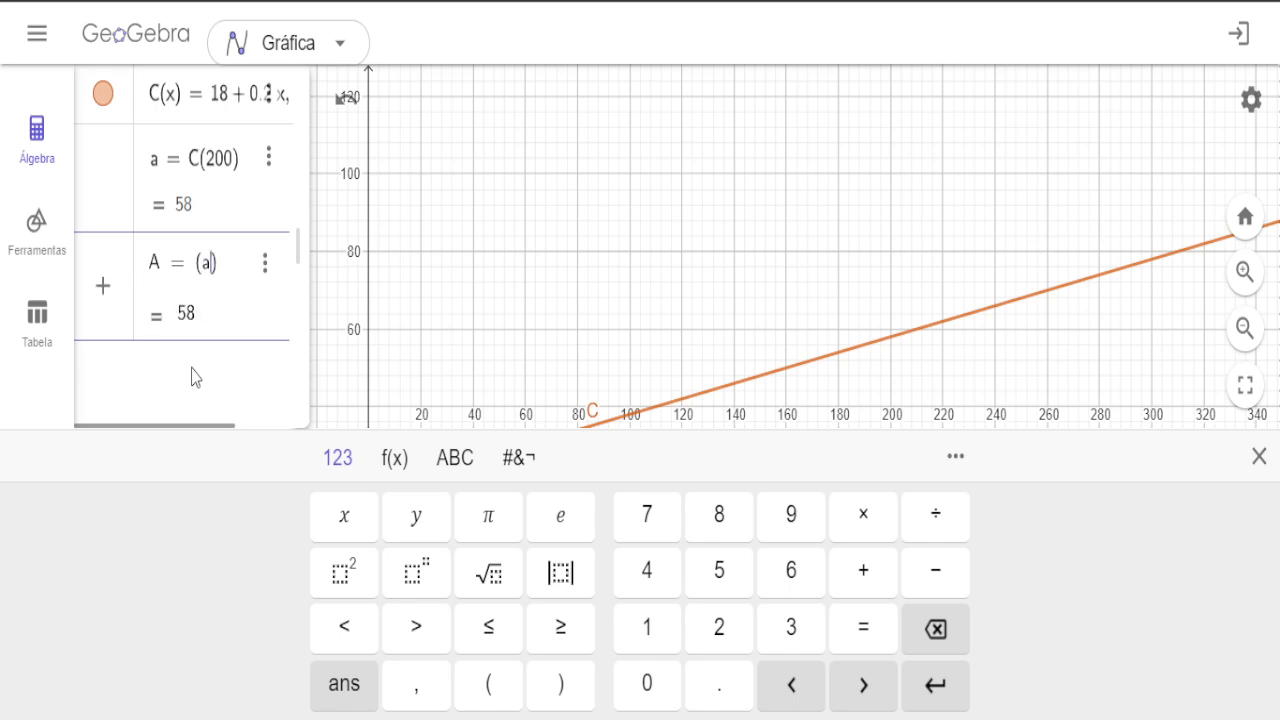
left_click(195, 377)
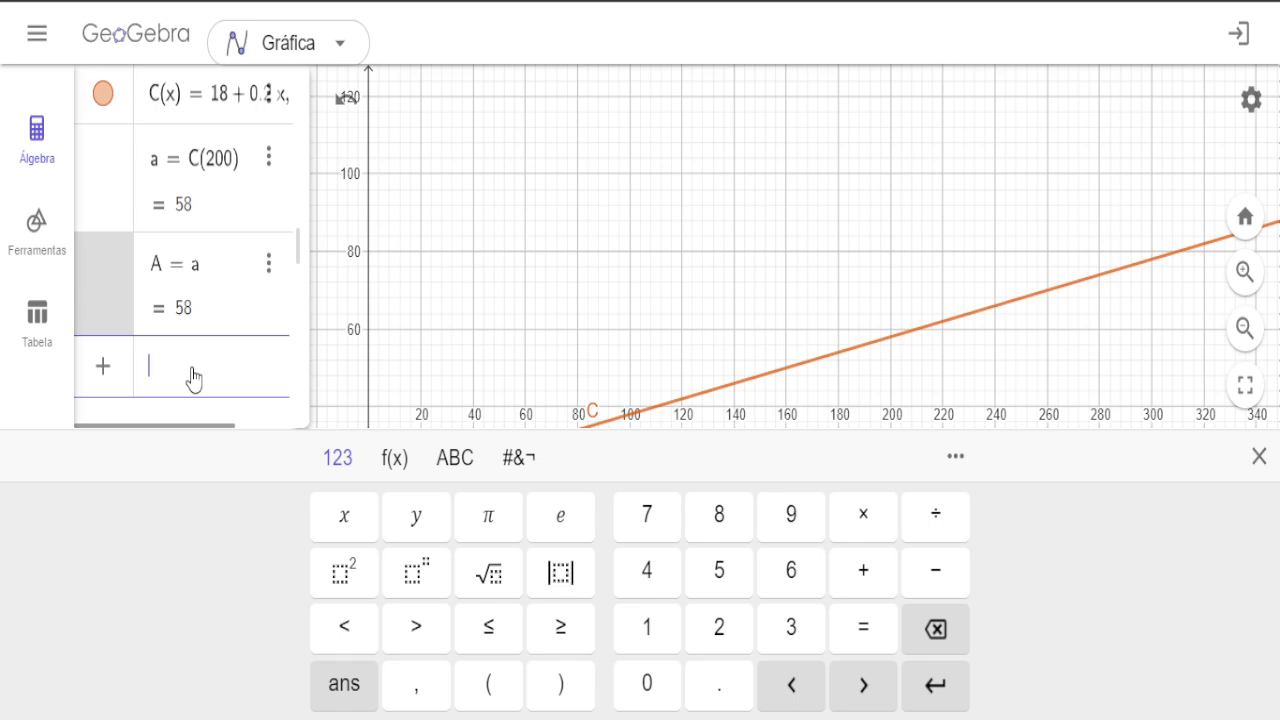
- Redefine A as the point (200, 58) and show it on the graph of C
double_click(208, 263)
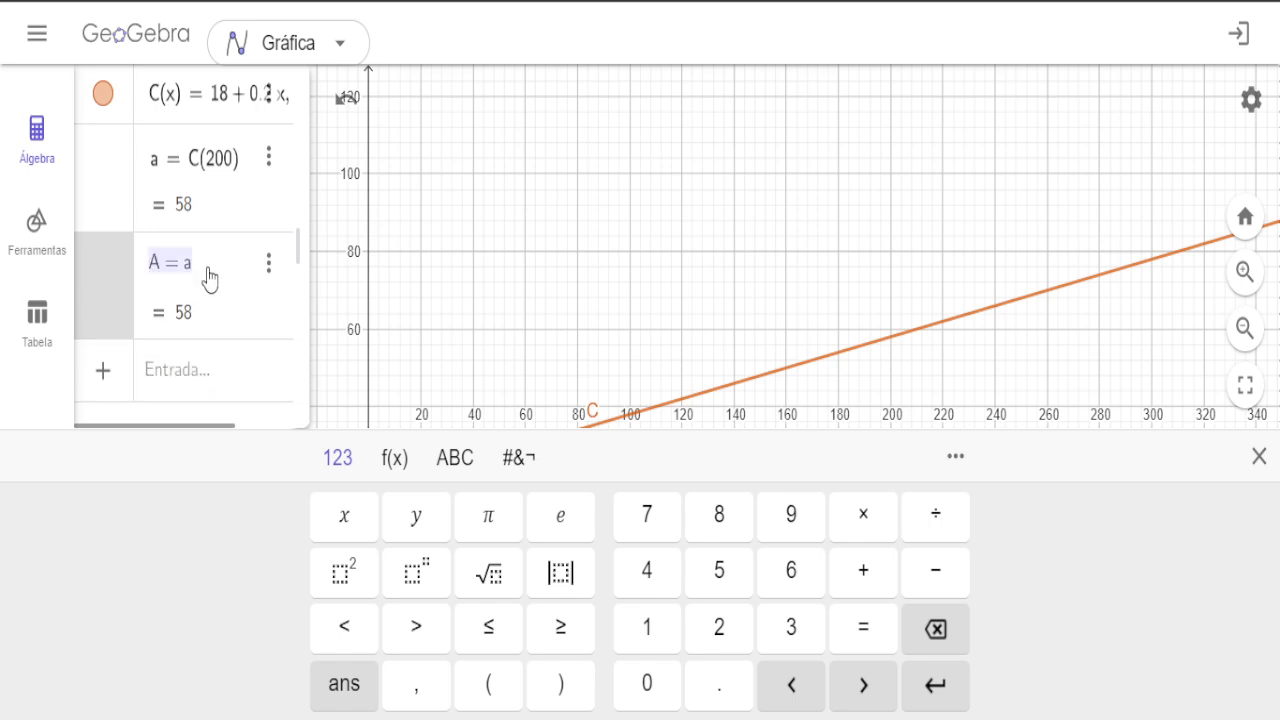
left_click(210, 268)
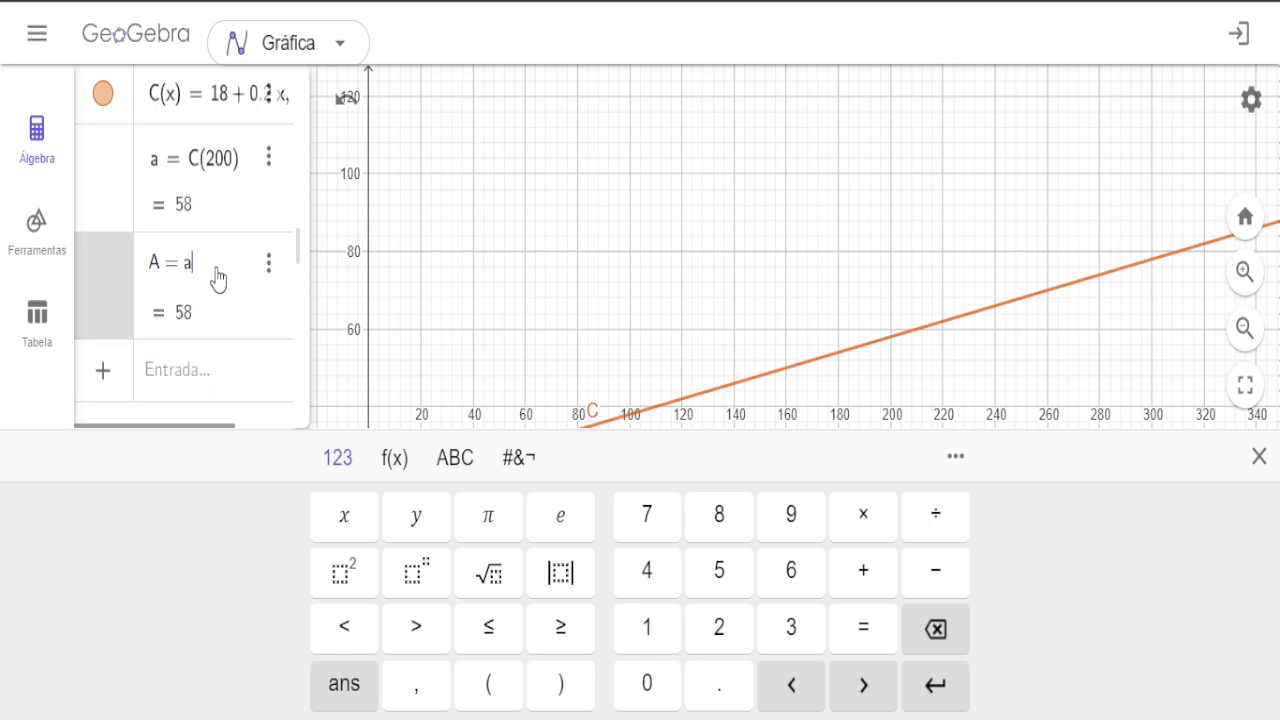
key("BackSpace")
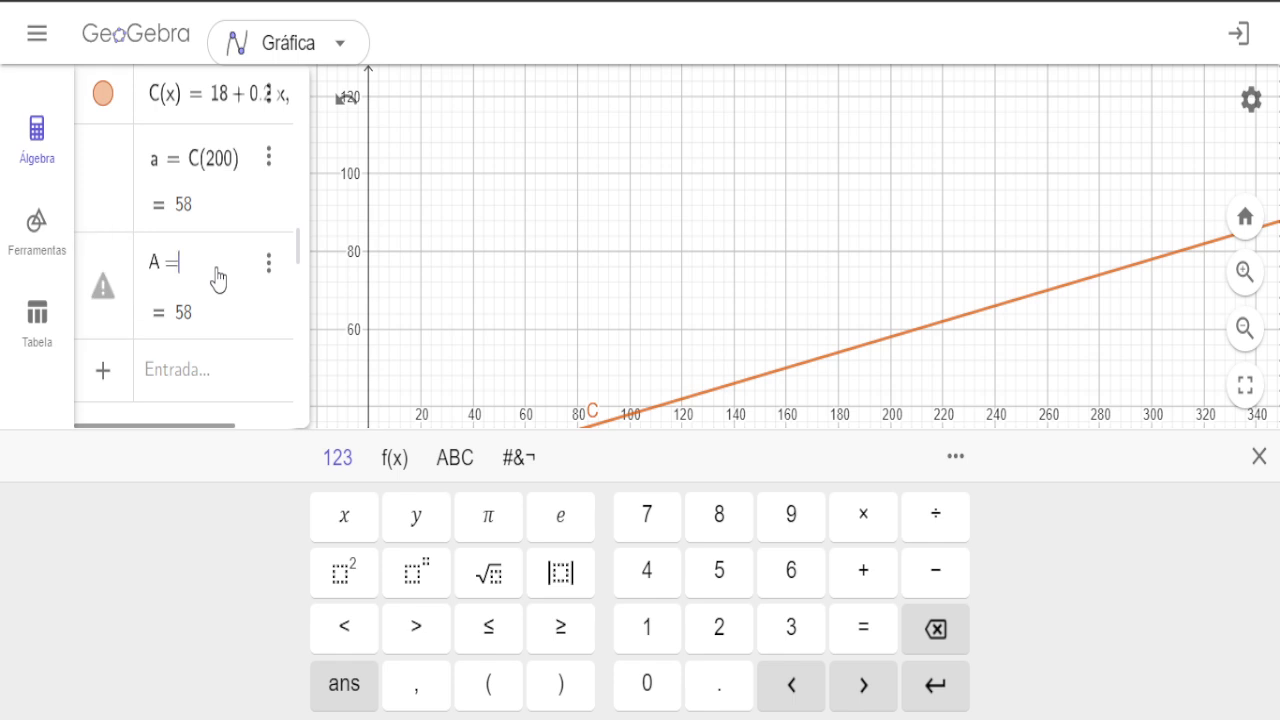
type("(")
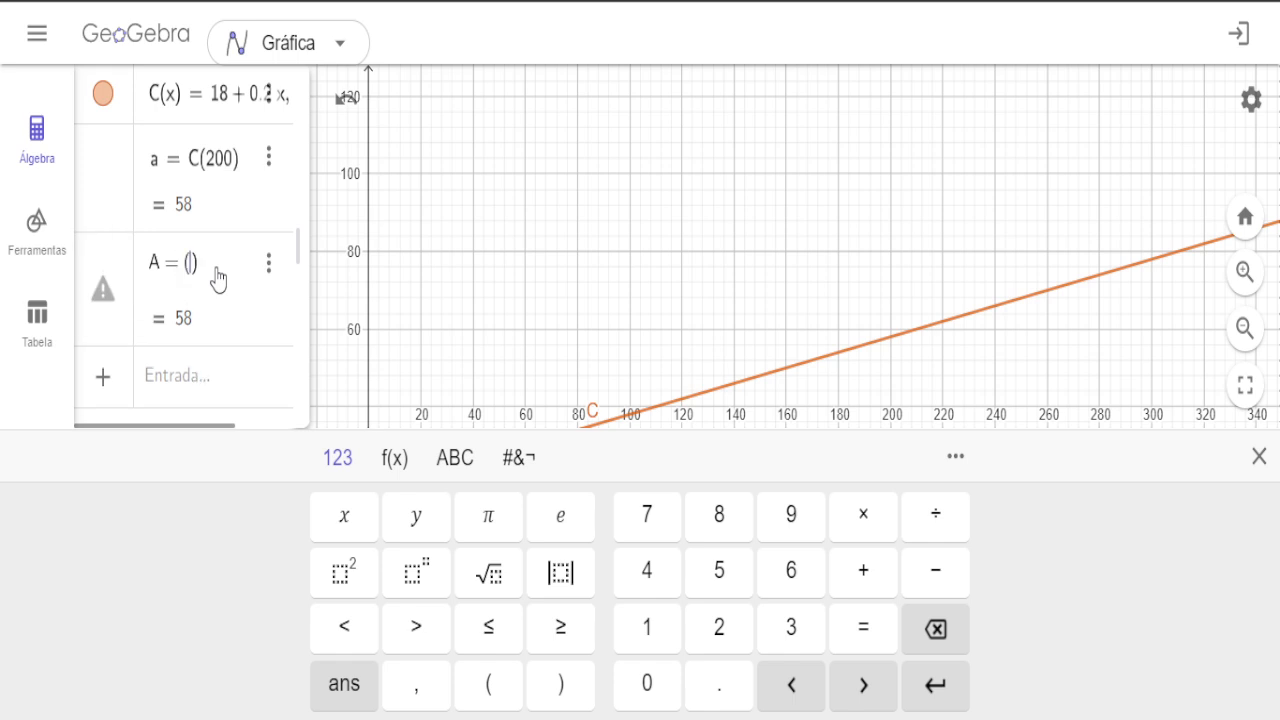
type("200, 58")
key("Return")
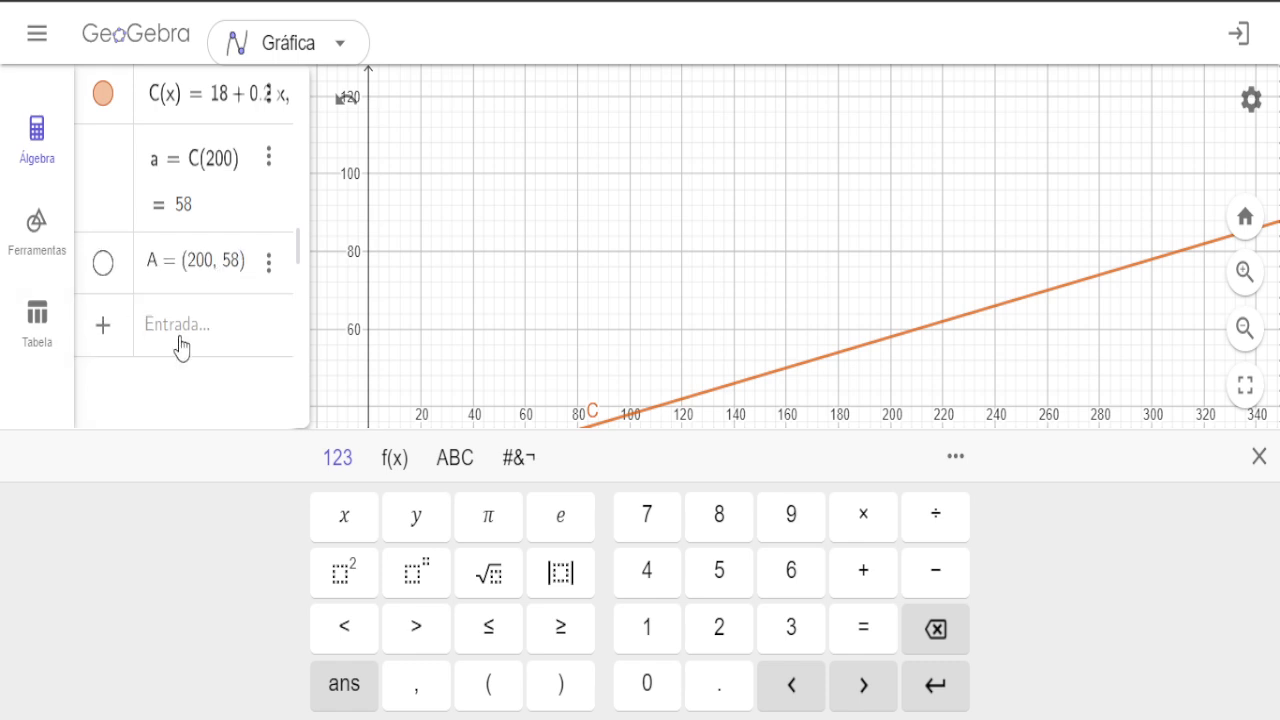
left_click(103, 265)
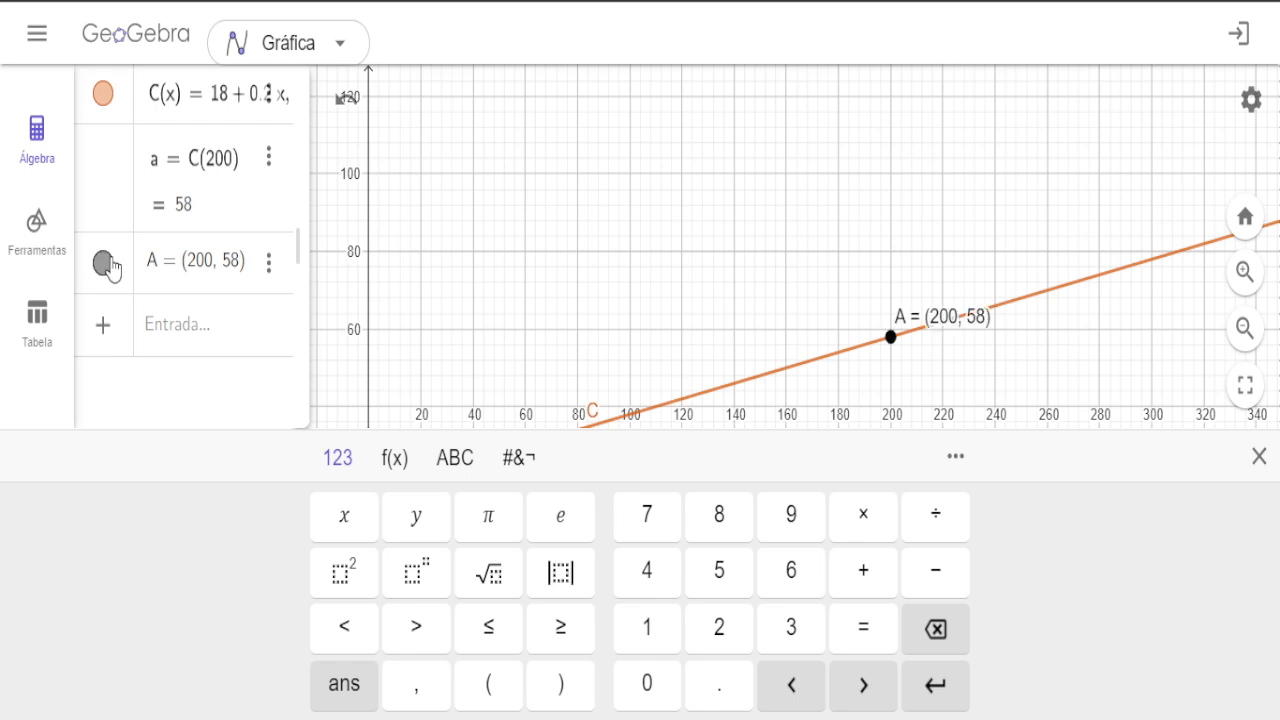
left_click(702, 214)
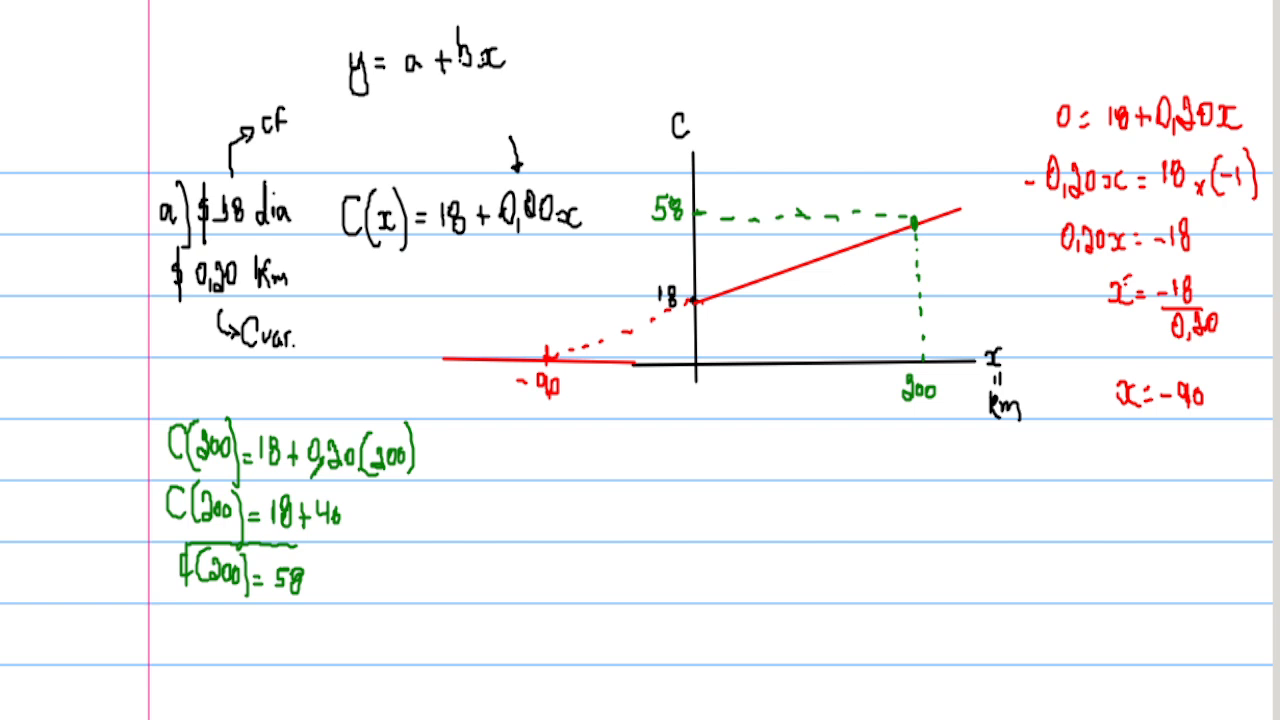
- Handwrite "3) R" at the start of a blank area of the ruled notes page
scroll(671, 432, "down", 10)
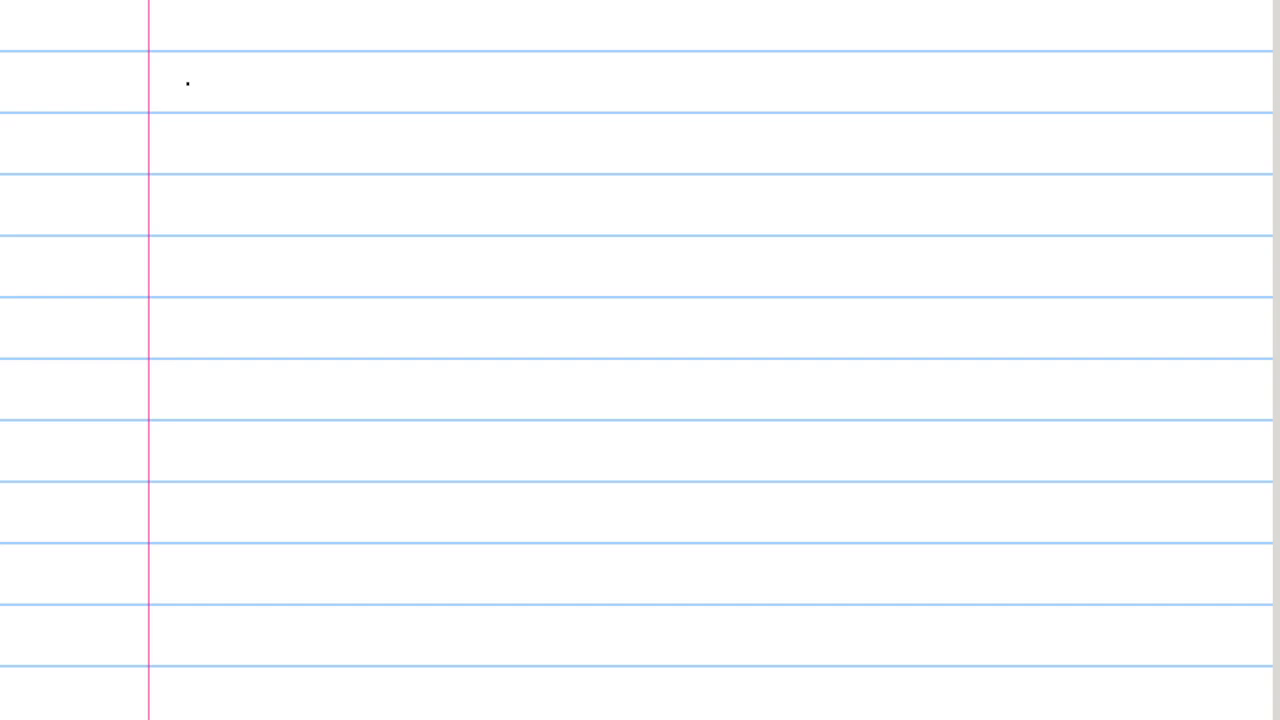
left_click_drag(163, 82, 170, 107)
mouse_move(214, 74)
left_mouse_down()
mouse_move(214, 108)
mouse_move(228, 104)
left_mouse_up()
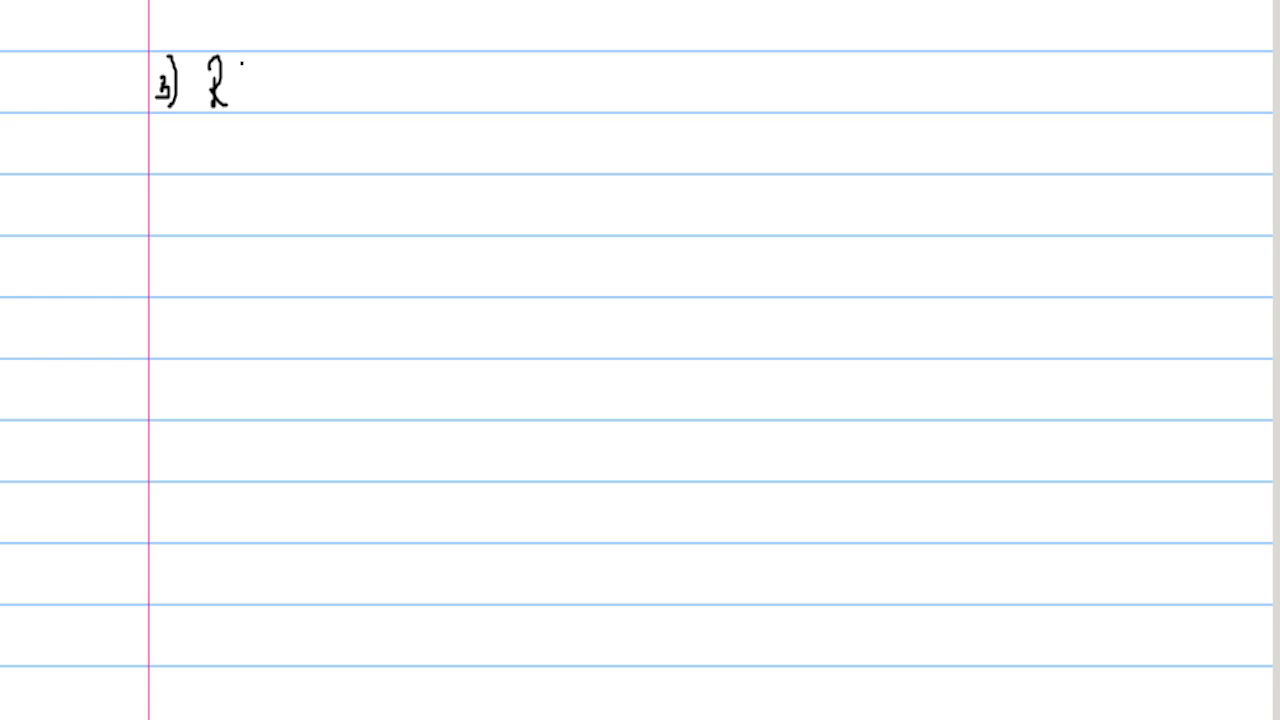
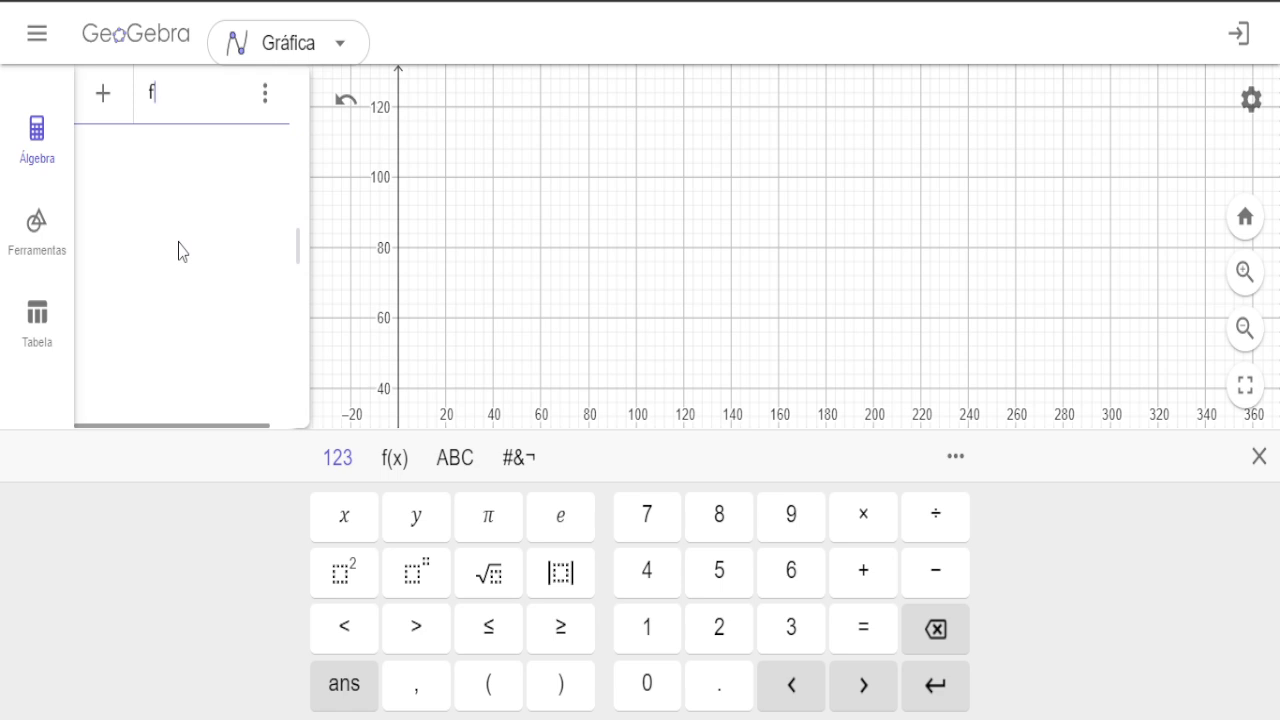
- Enter the function f(x) = 20x/(102 − x) in the empty algebra row
type("(x")
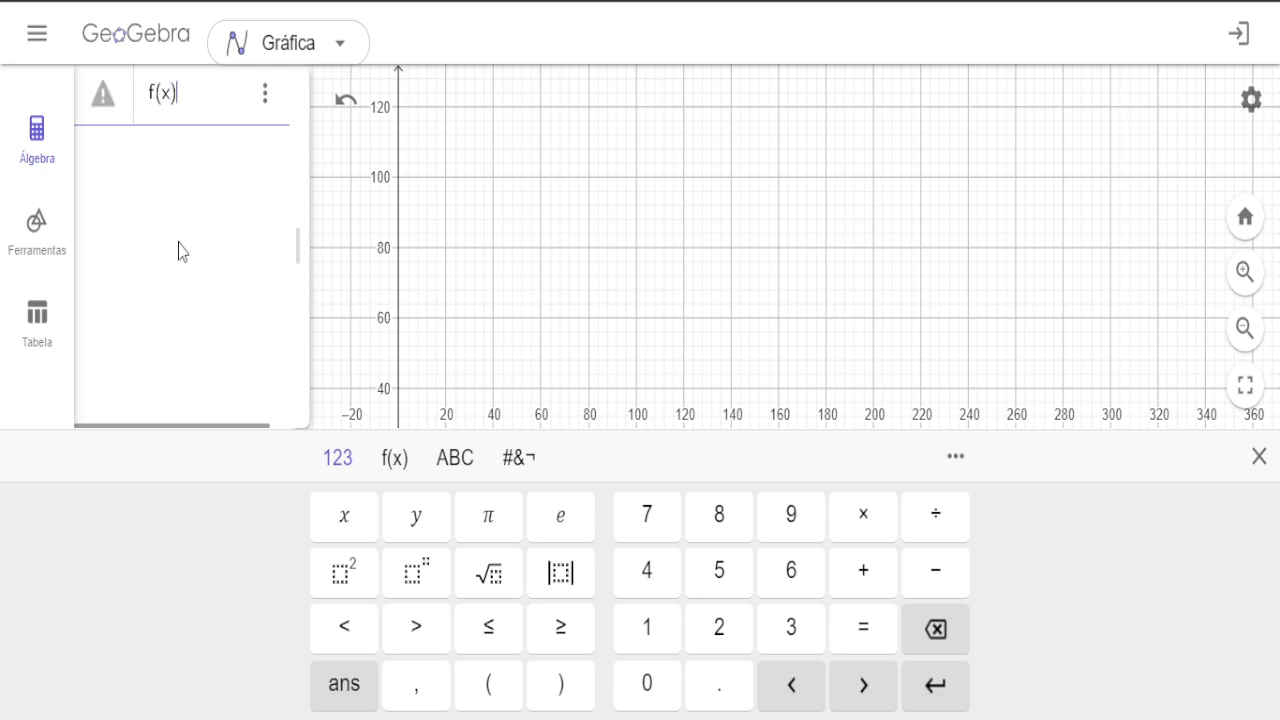
type("=20x")
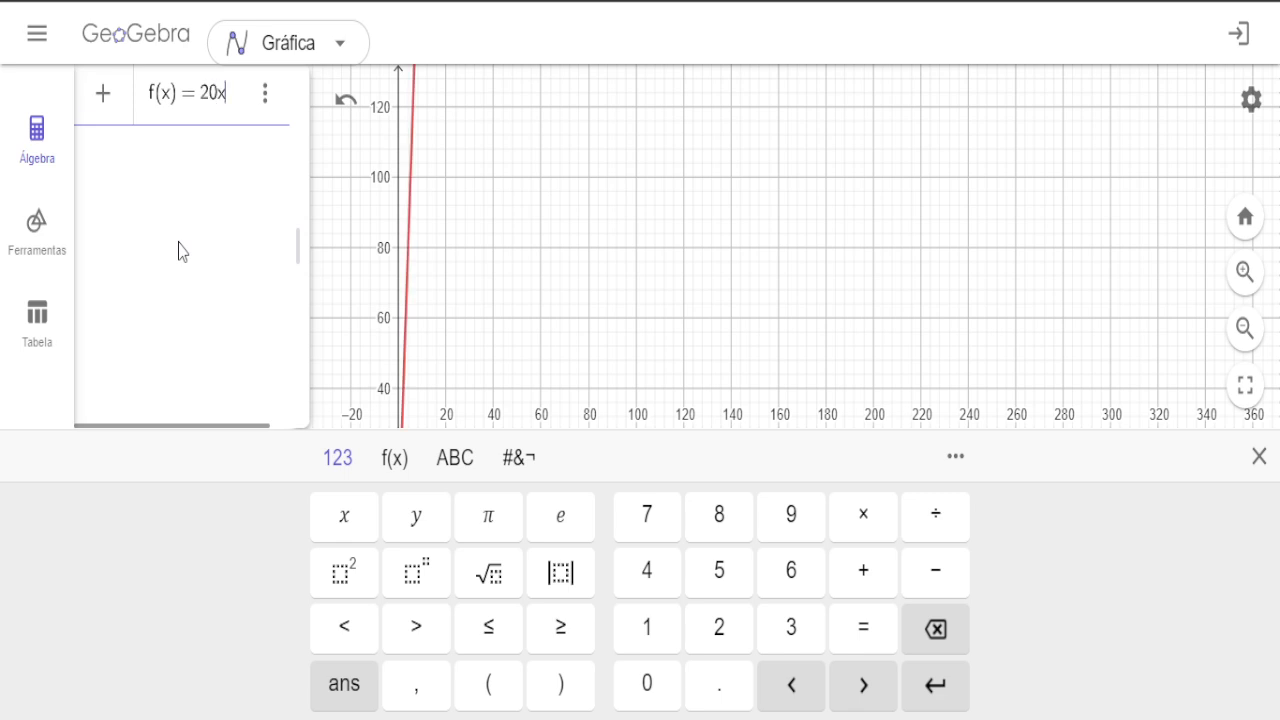
type("/")
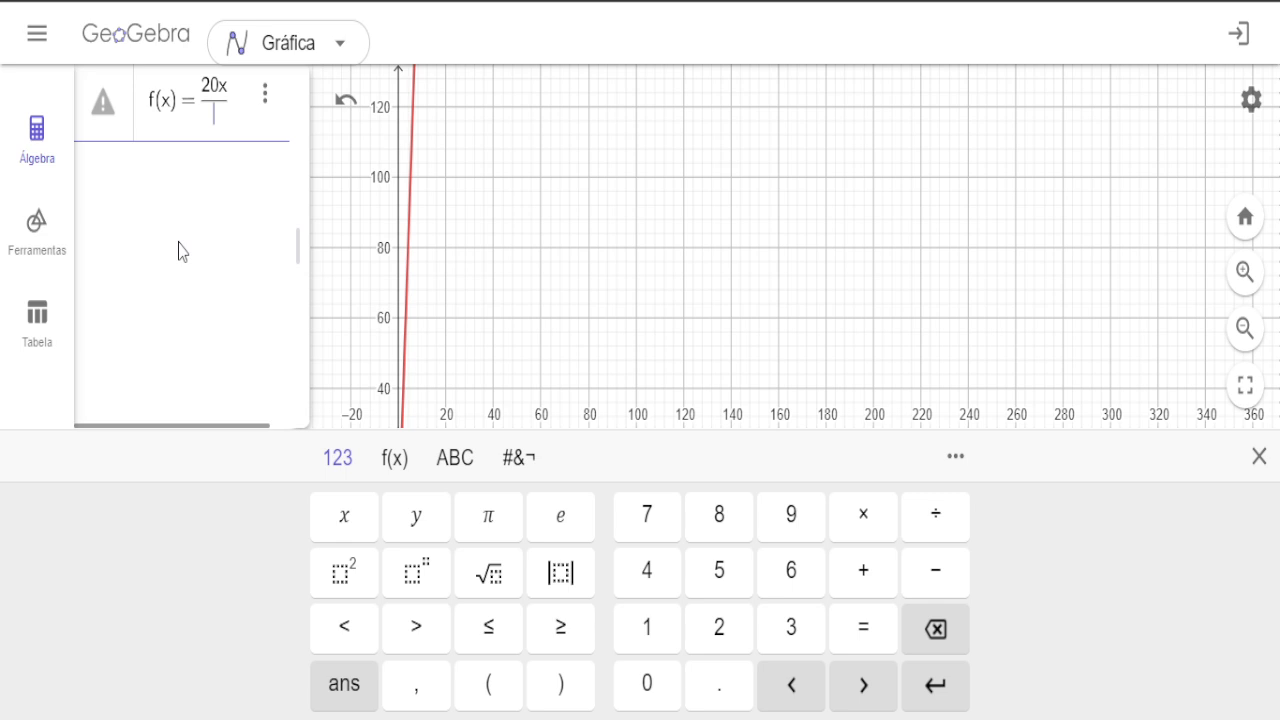
type("102")
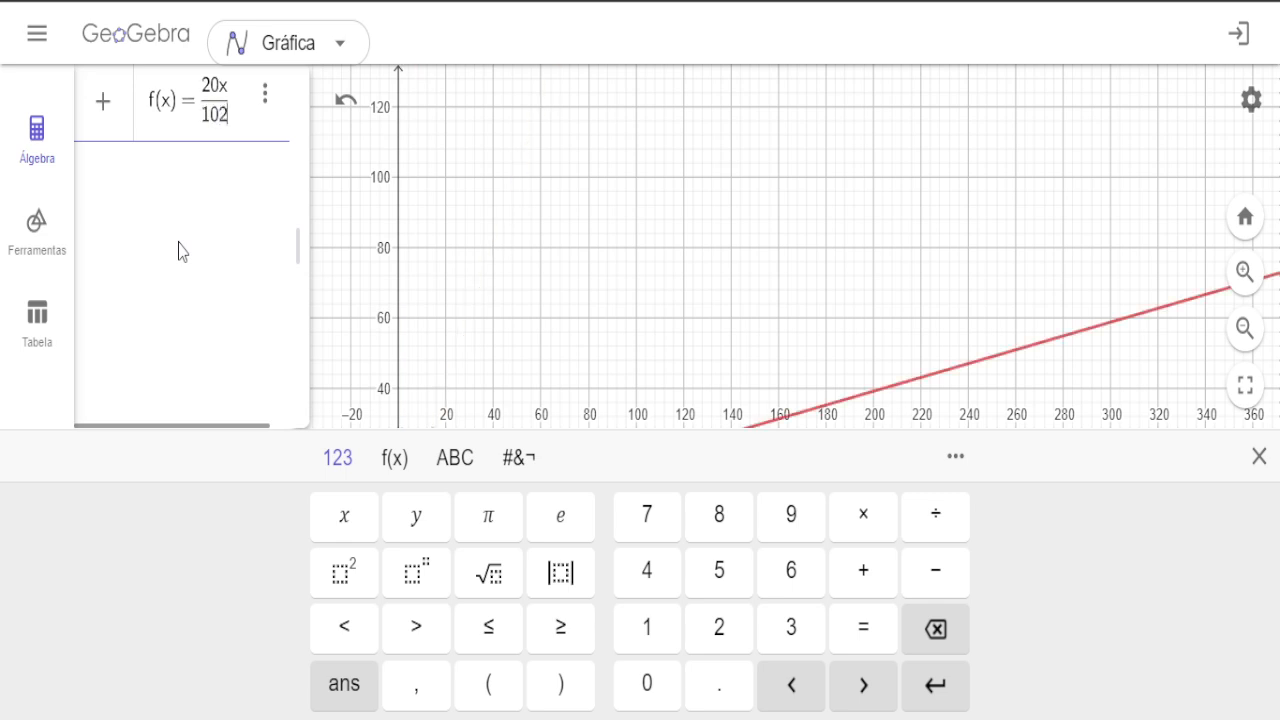
type("-x")
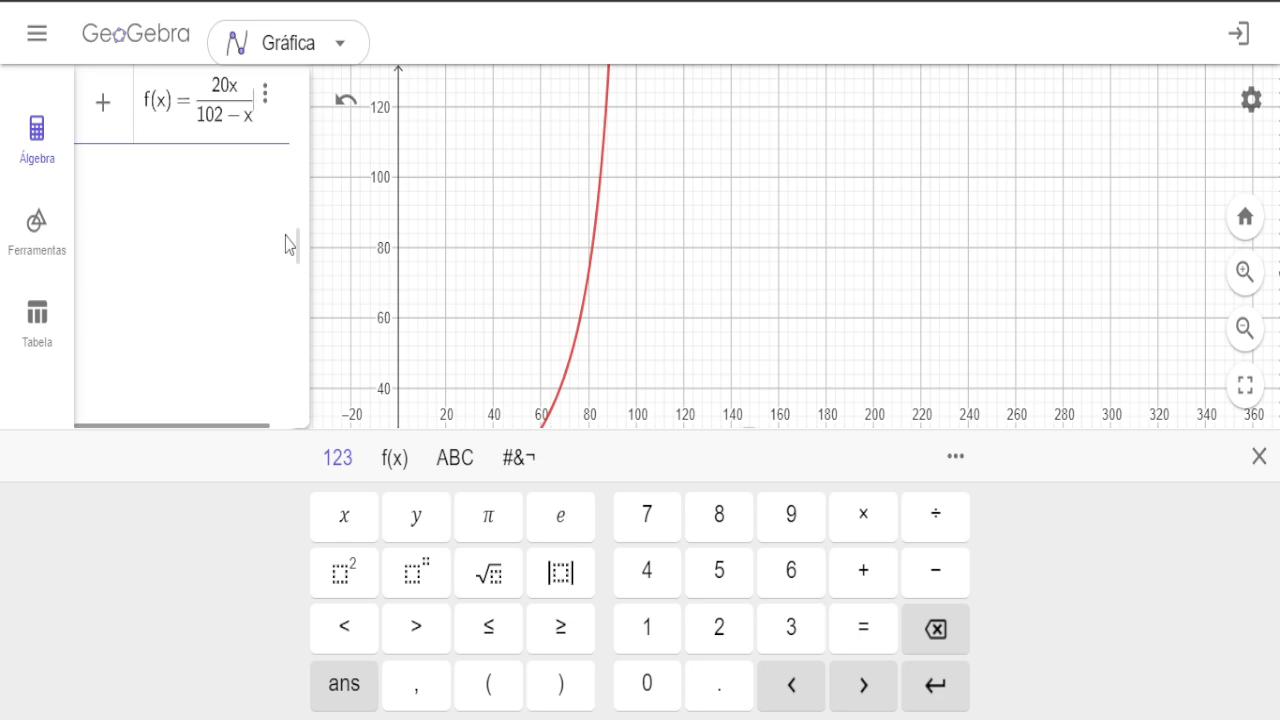
- Restrict f(x) = 20x/(102 − x) to the domain 0 ≤ x ≤ 100 by appending the condition to its definition
left_click(668, 311)
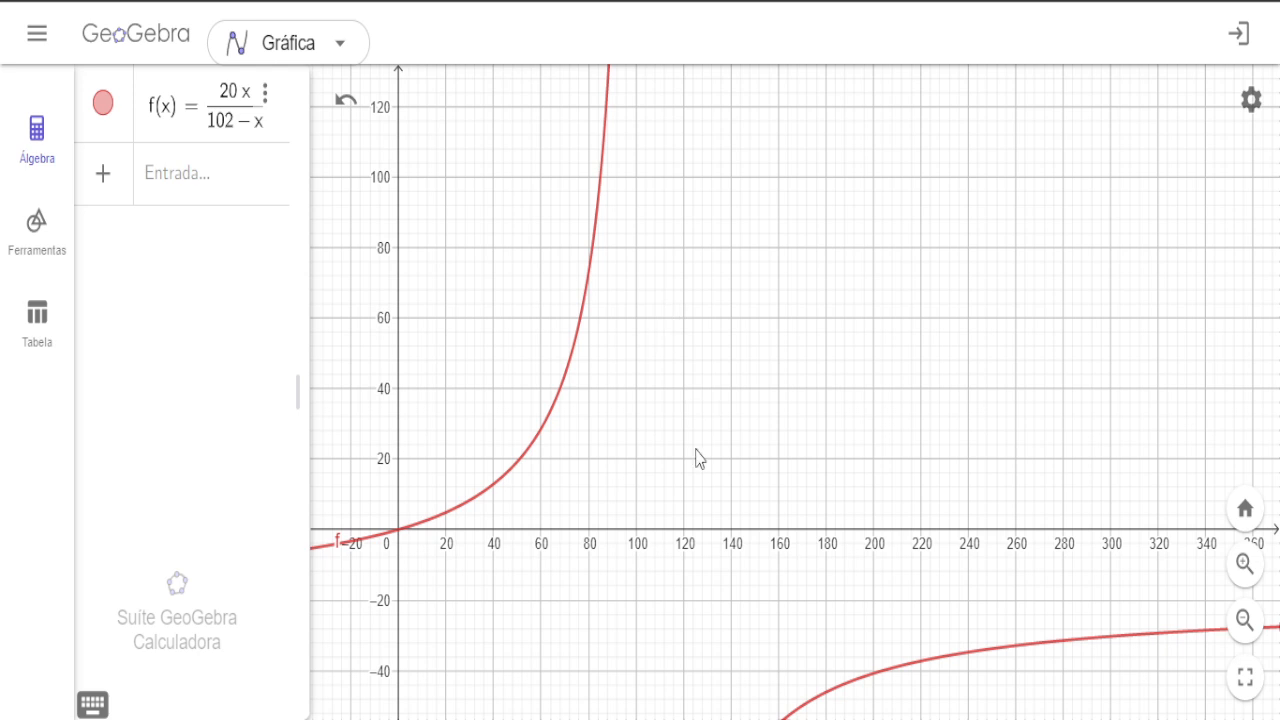
scroll(686, 500, "up", 2)
scroll(681, 505, "down", 12)
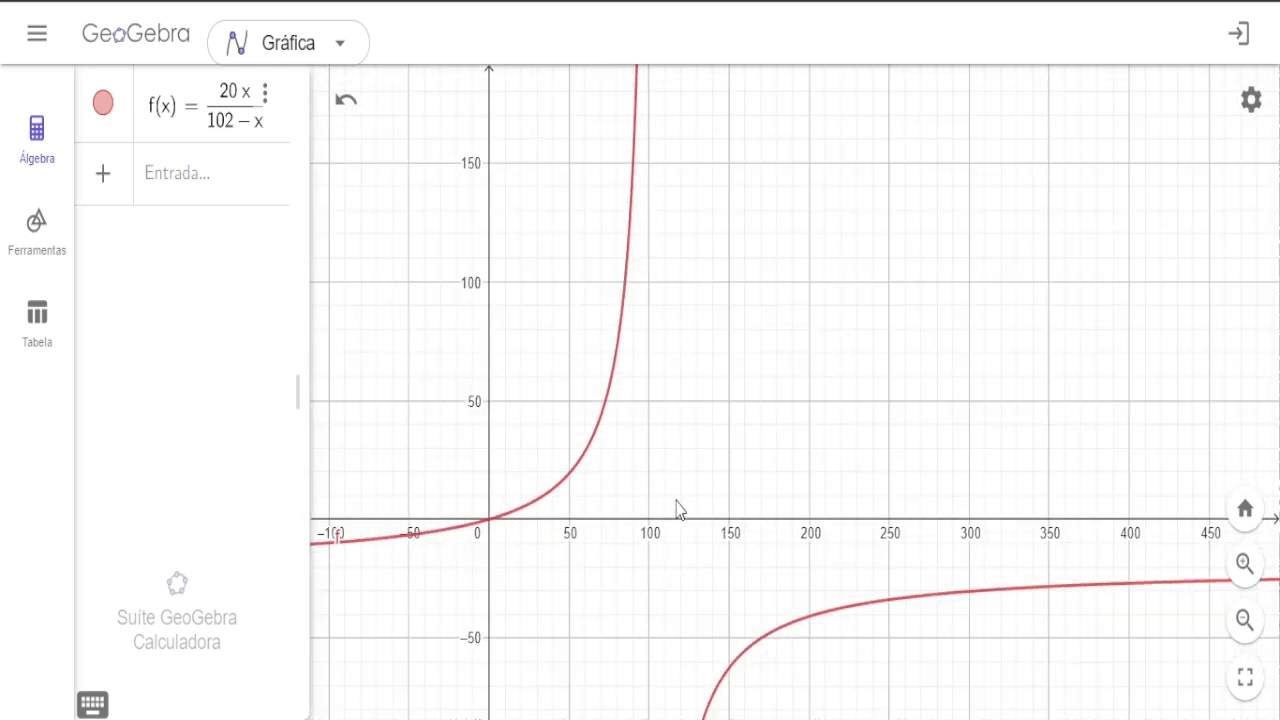
scroll(674, 520, "down", 3)
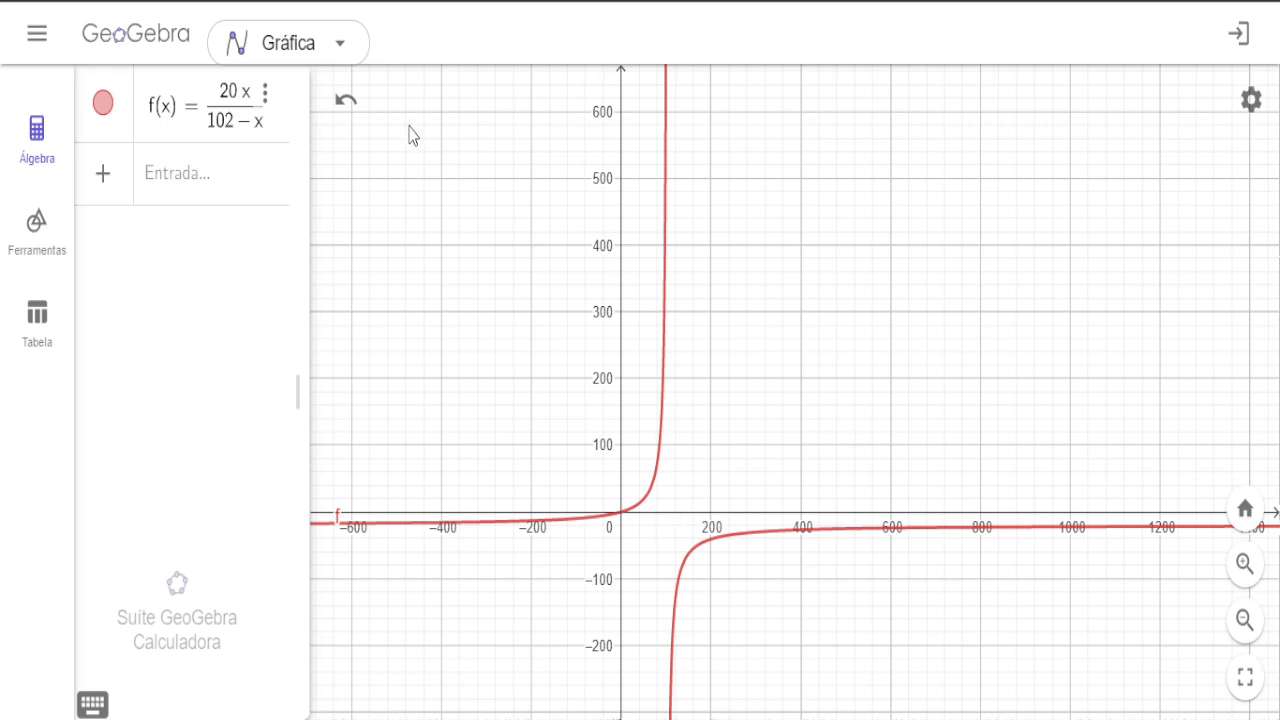
left_click(253, 124)
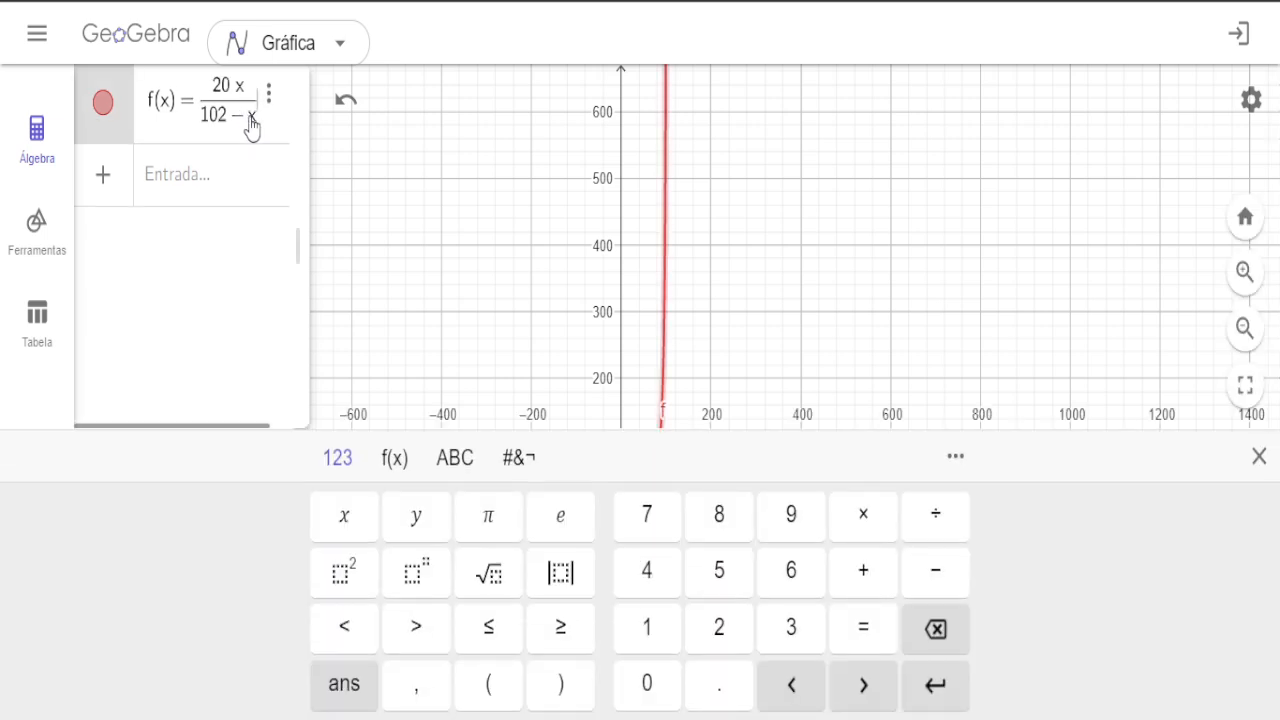
type(",")
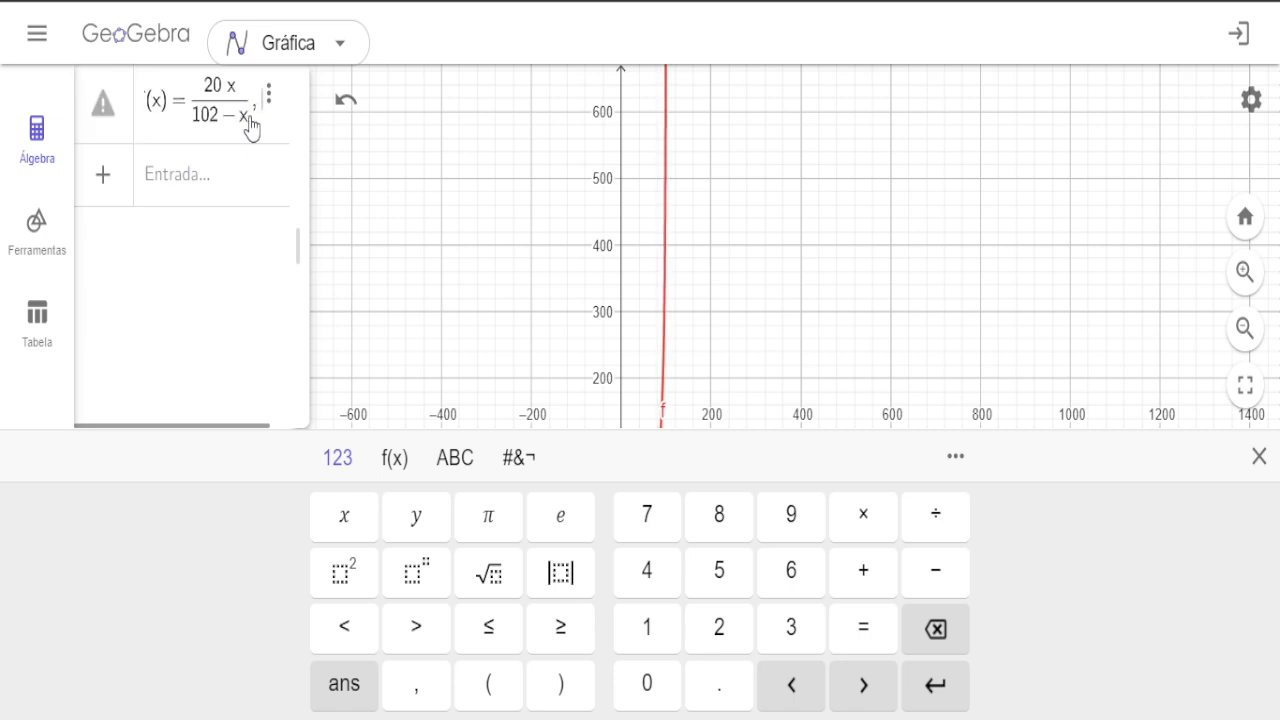
type("0")
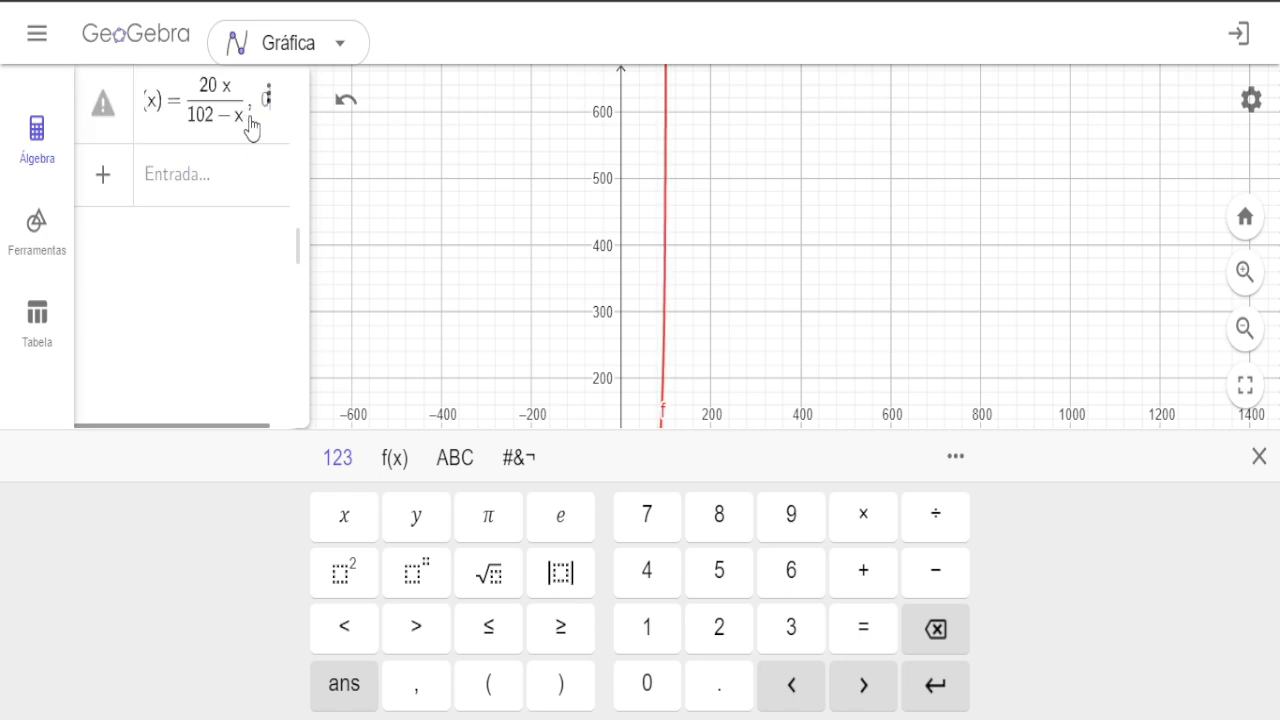
type("<=x")
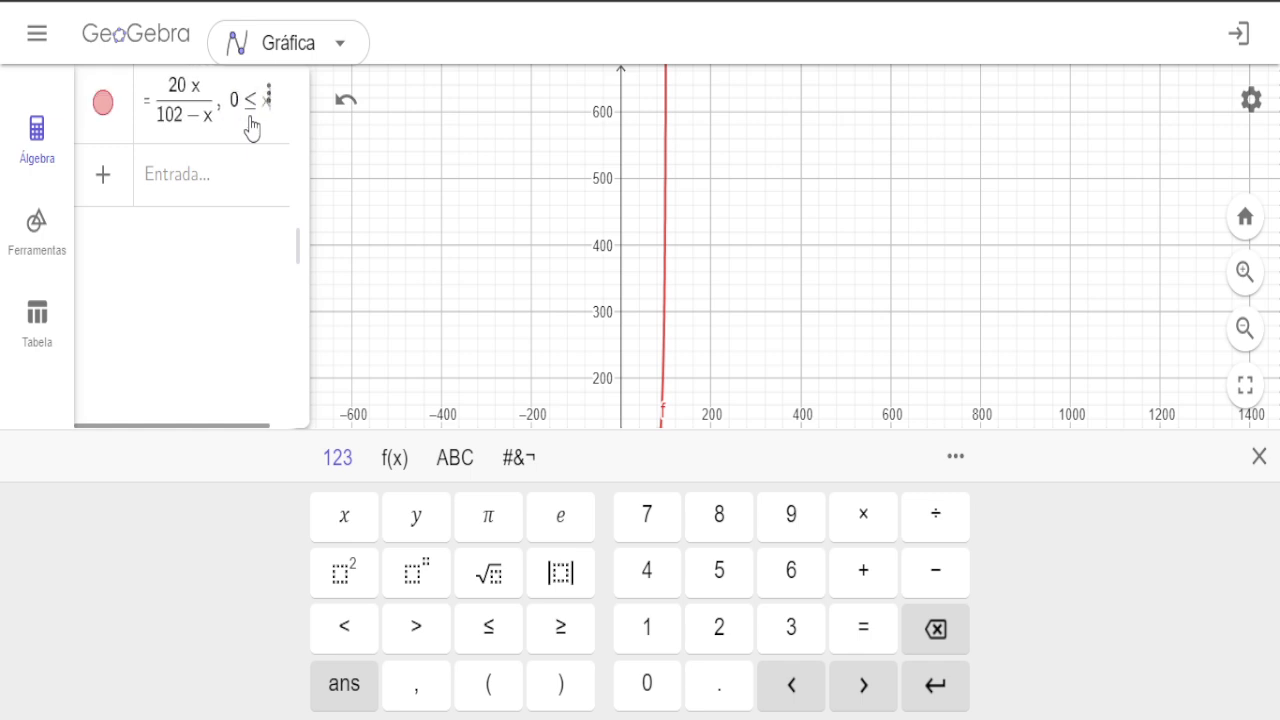
type("<=100")
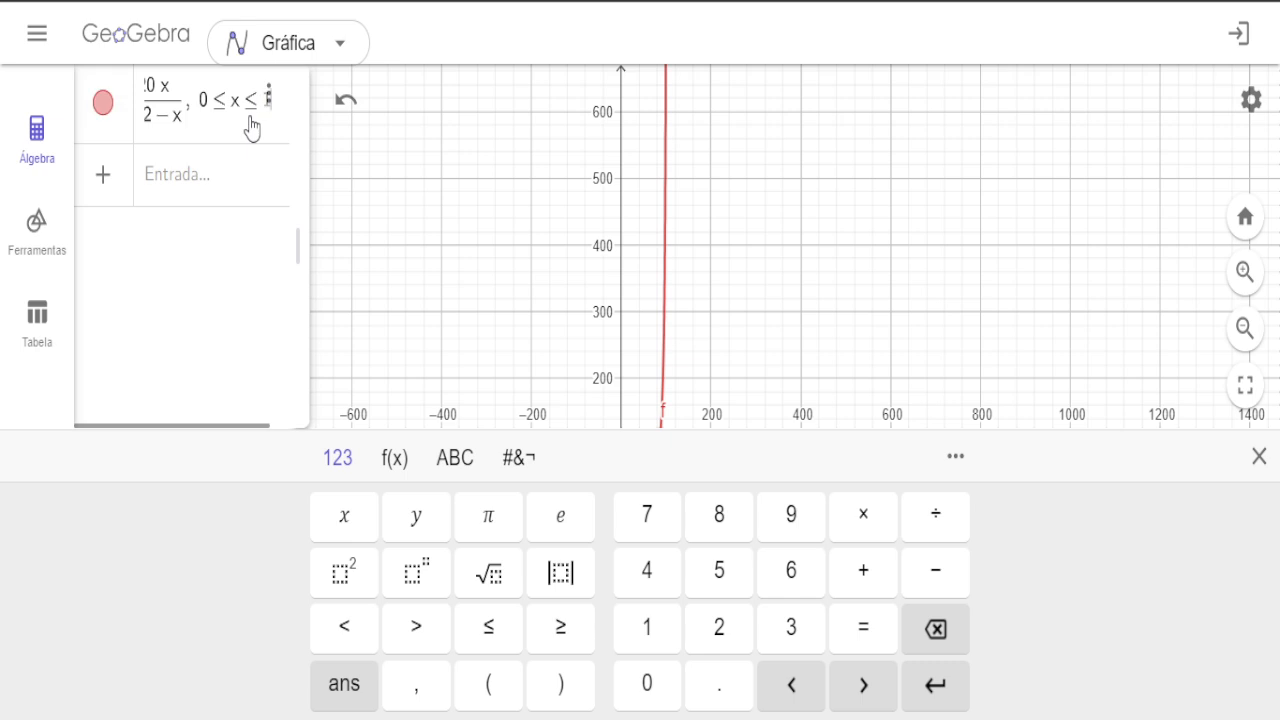
key("Return")
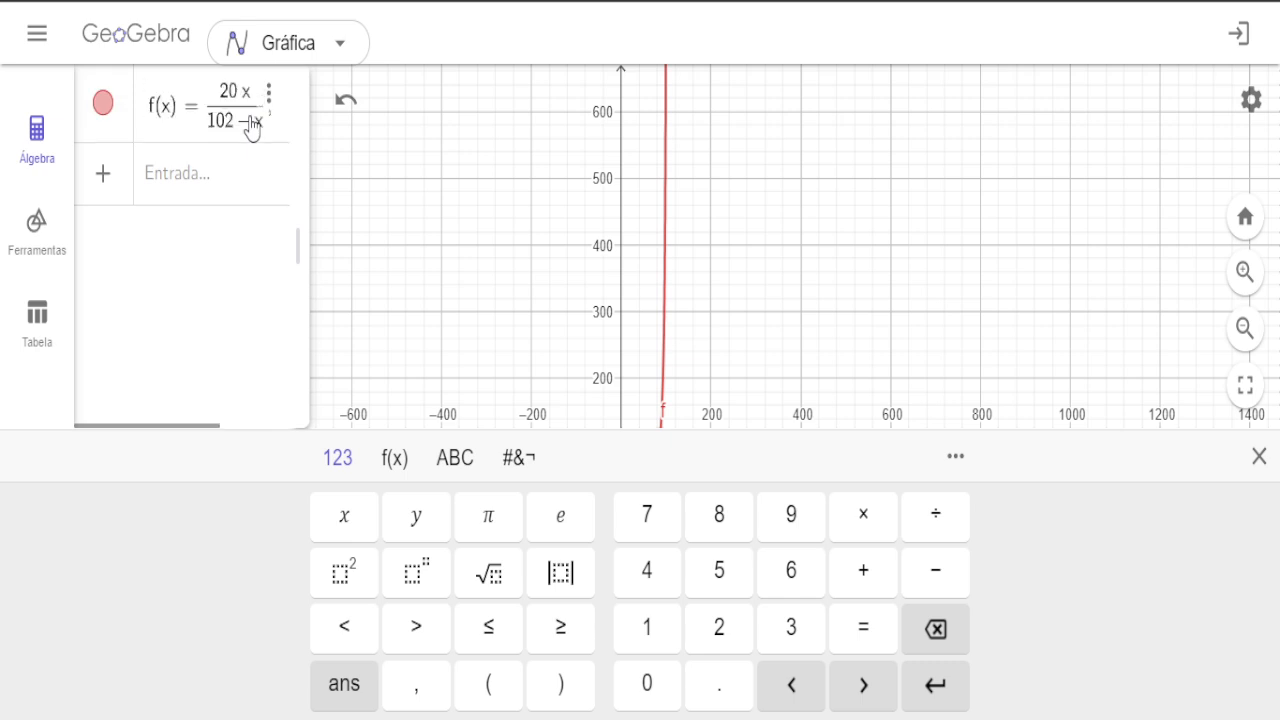
left_click(418, 214)
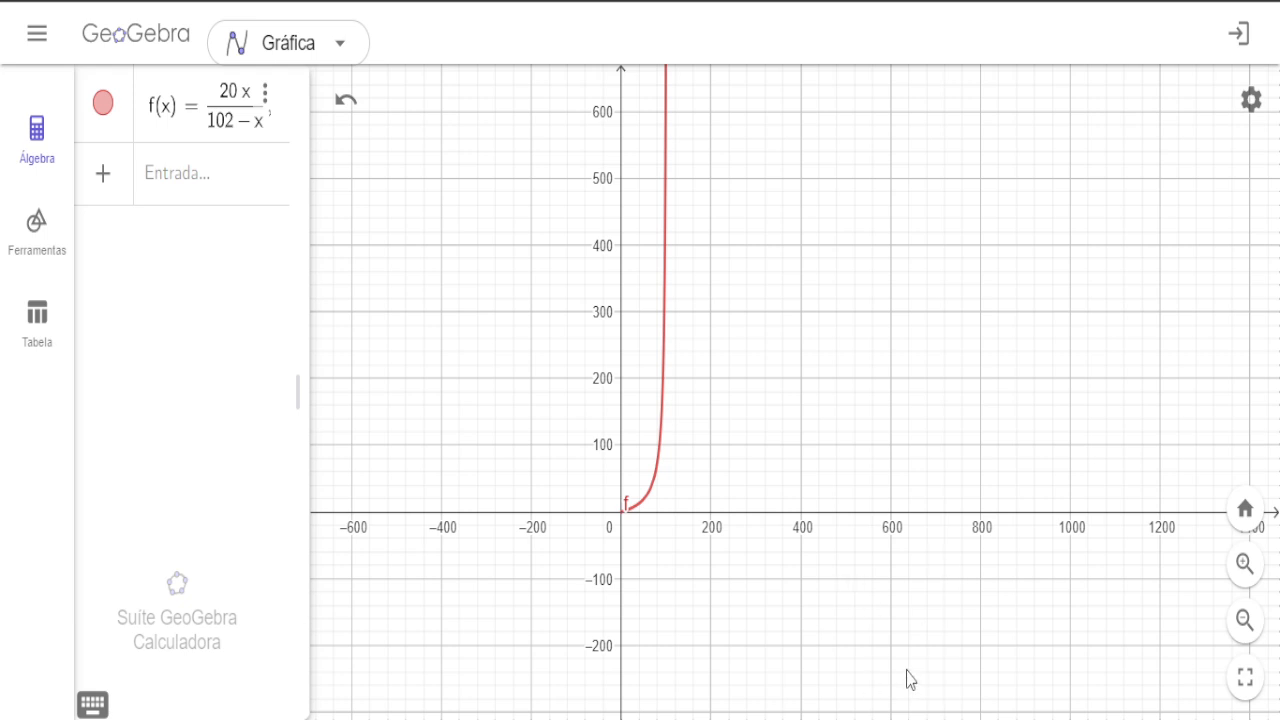
- Rescale the graph axes with the Move Graphics View tool to labels every 20 units horizontally and every 200 units vertically
left_click(45, 158)
left_click(33, 240)
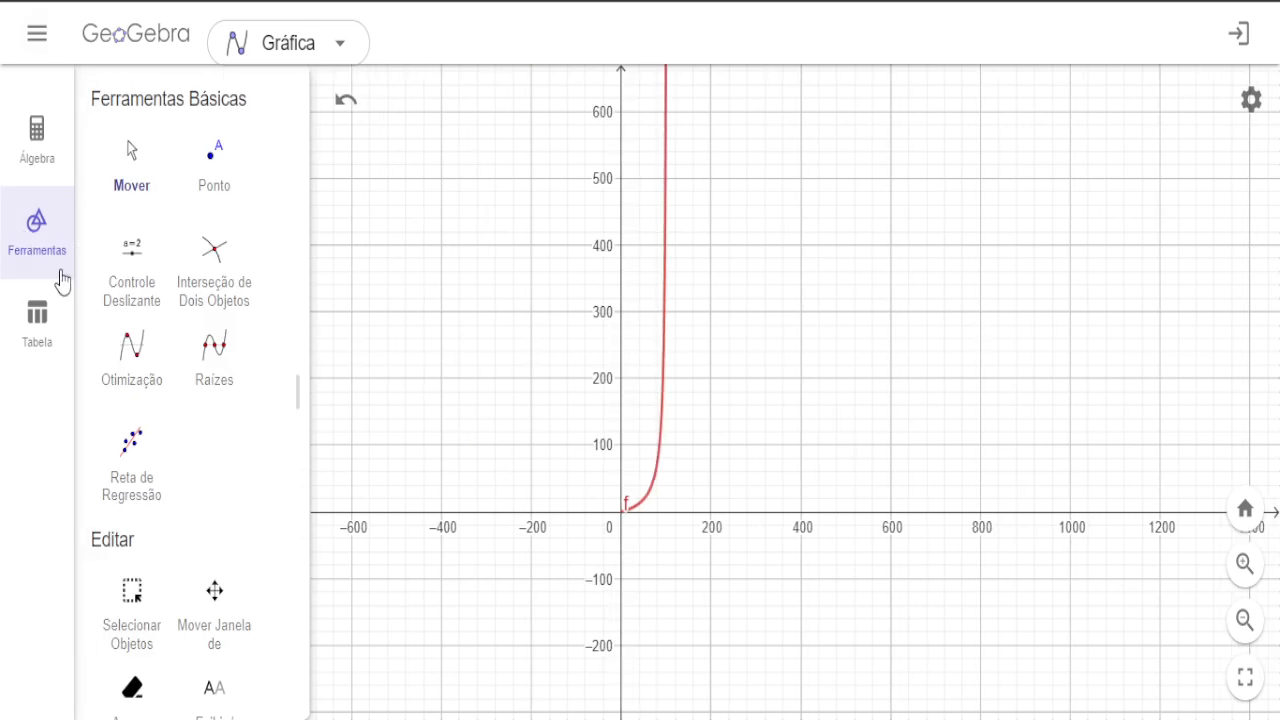
left_click(238, 624)
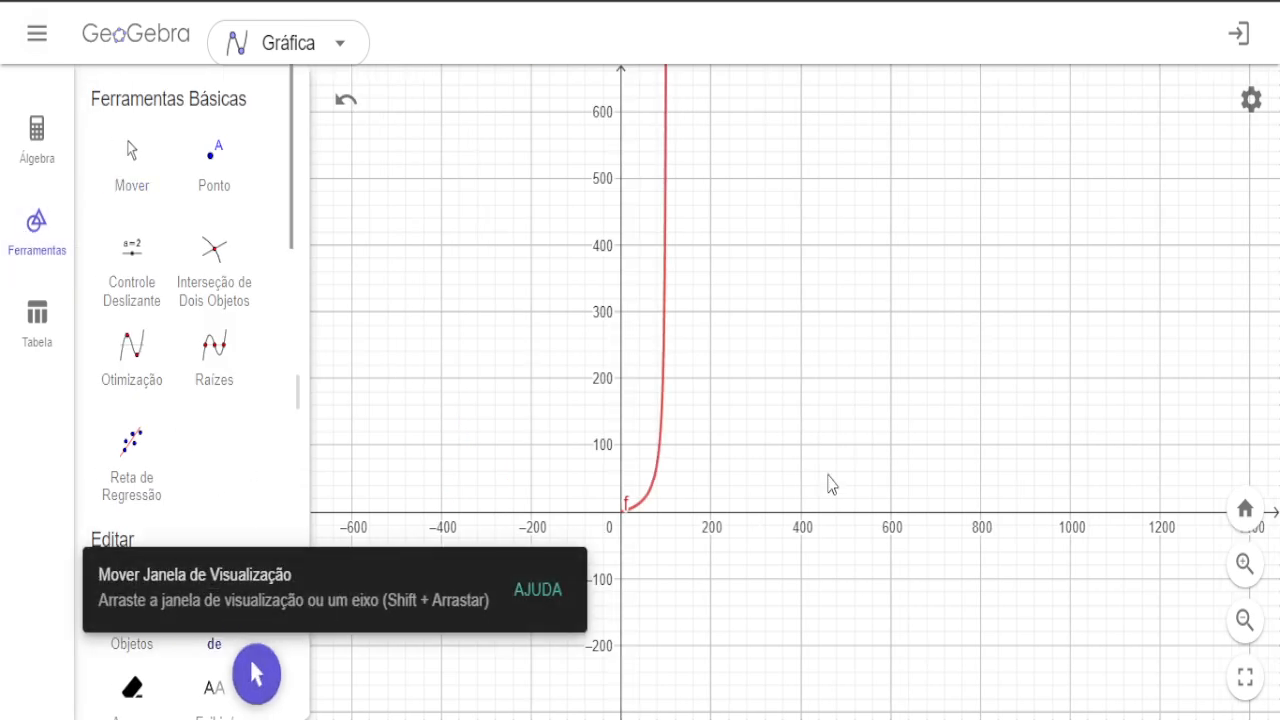
left_click_drag(686, 515, 1138, 526)
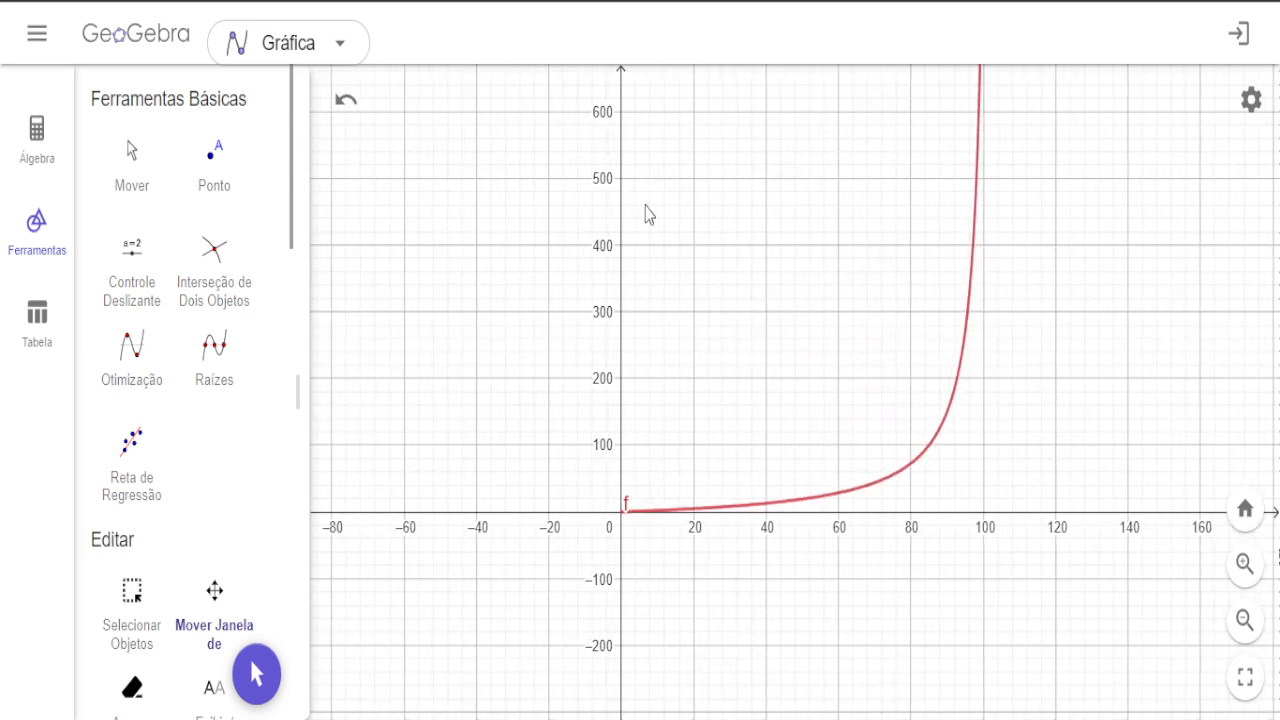
left_click_drag(620, 200, 615, 290)
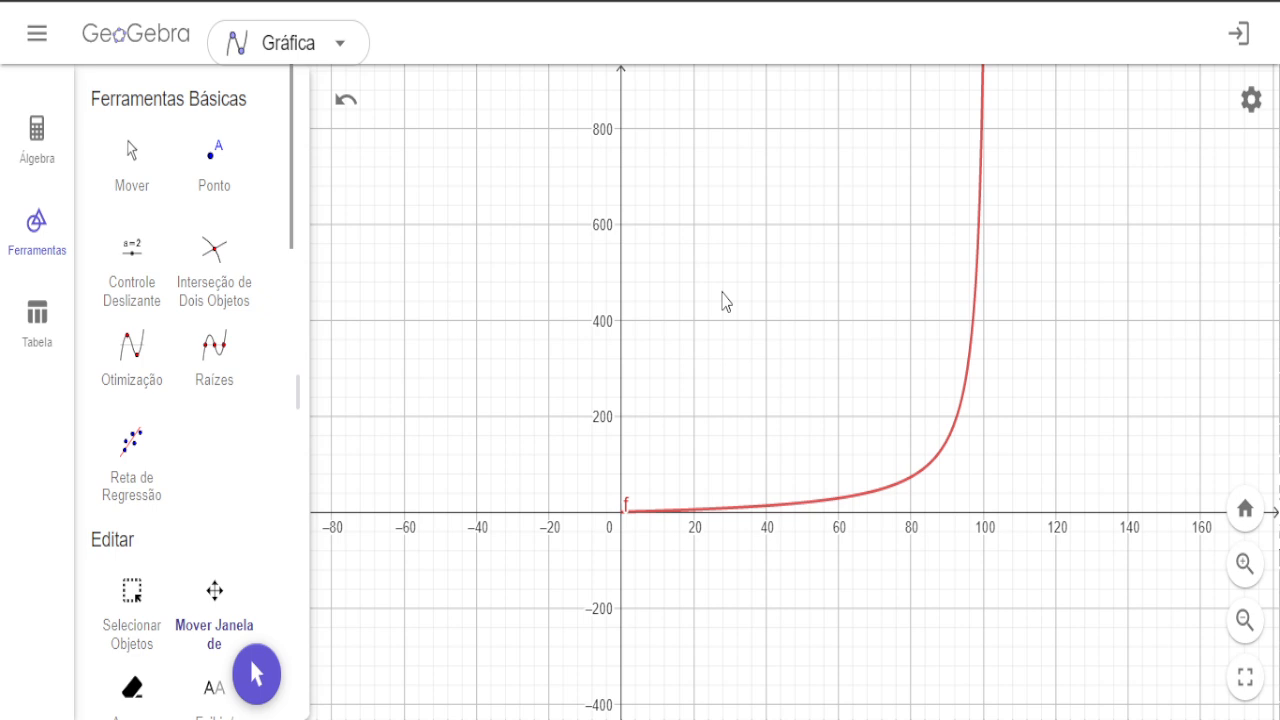
- Evaluate f(85) in a new algebra row
left_click(15, 240)
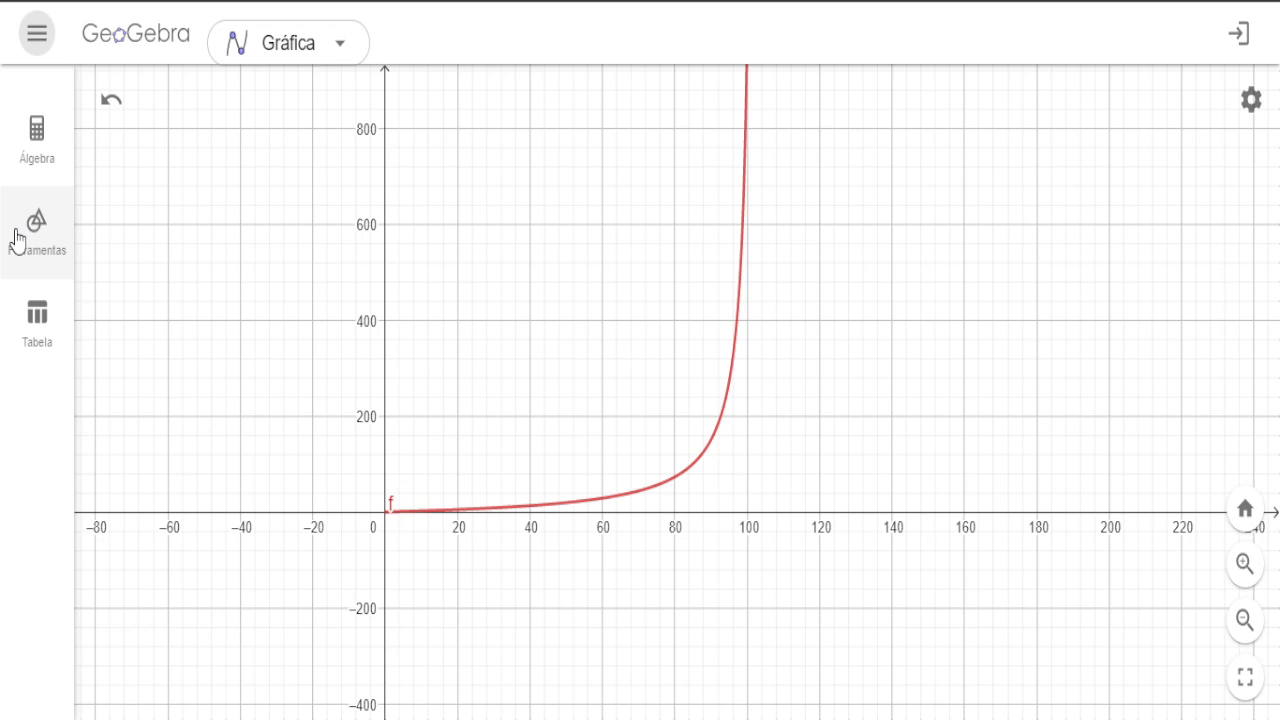
left_click(38, 174)
left_click(160, 178)
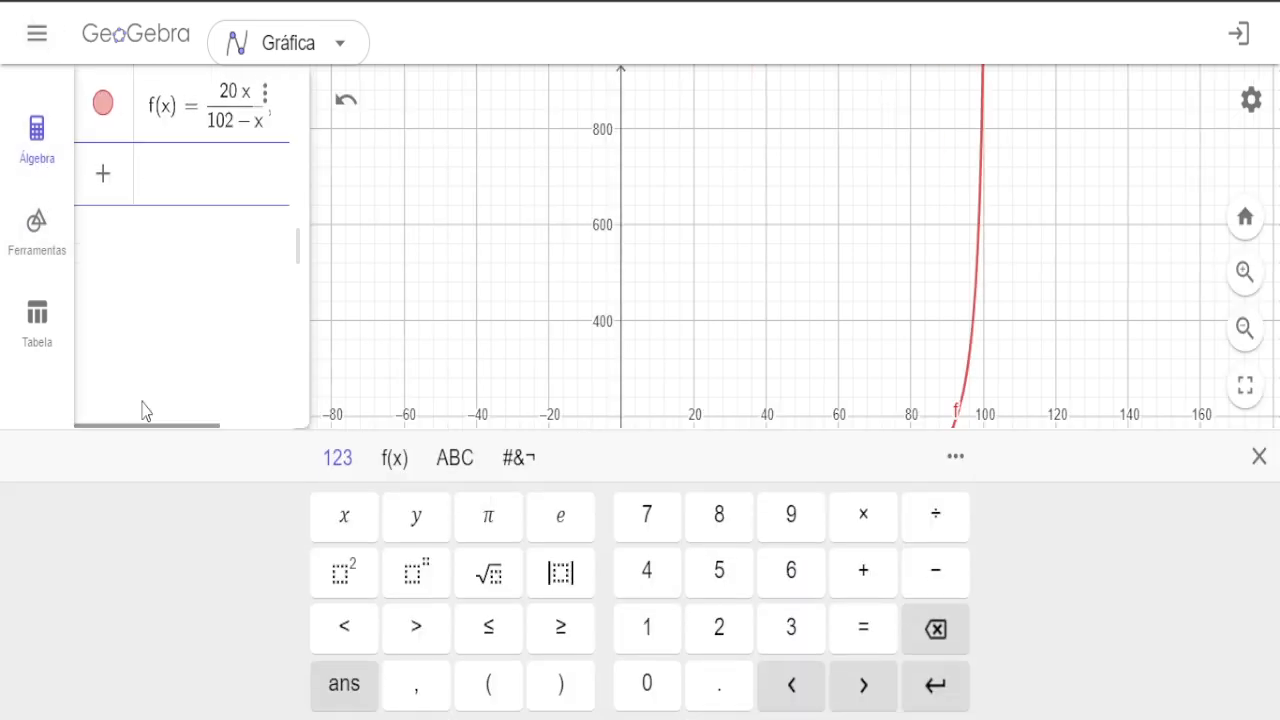
type("f(")
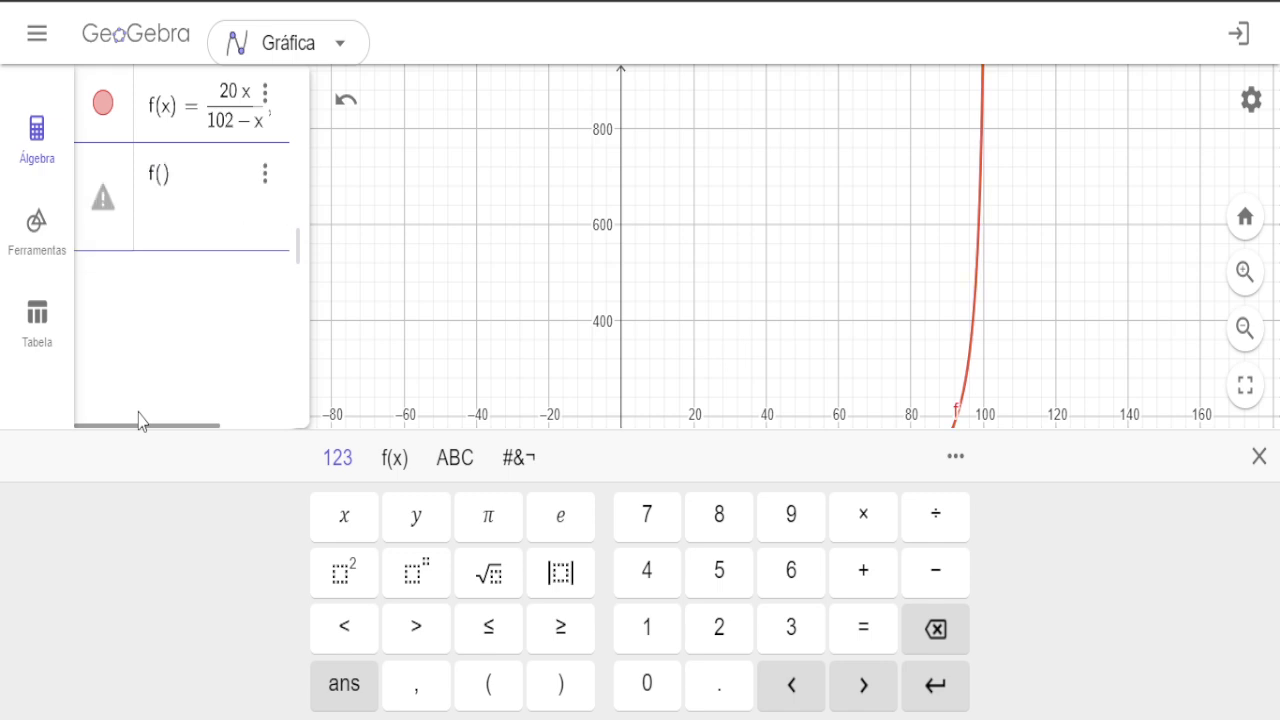
type("85")
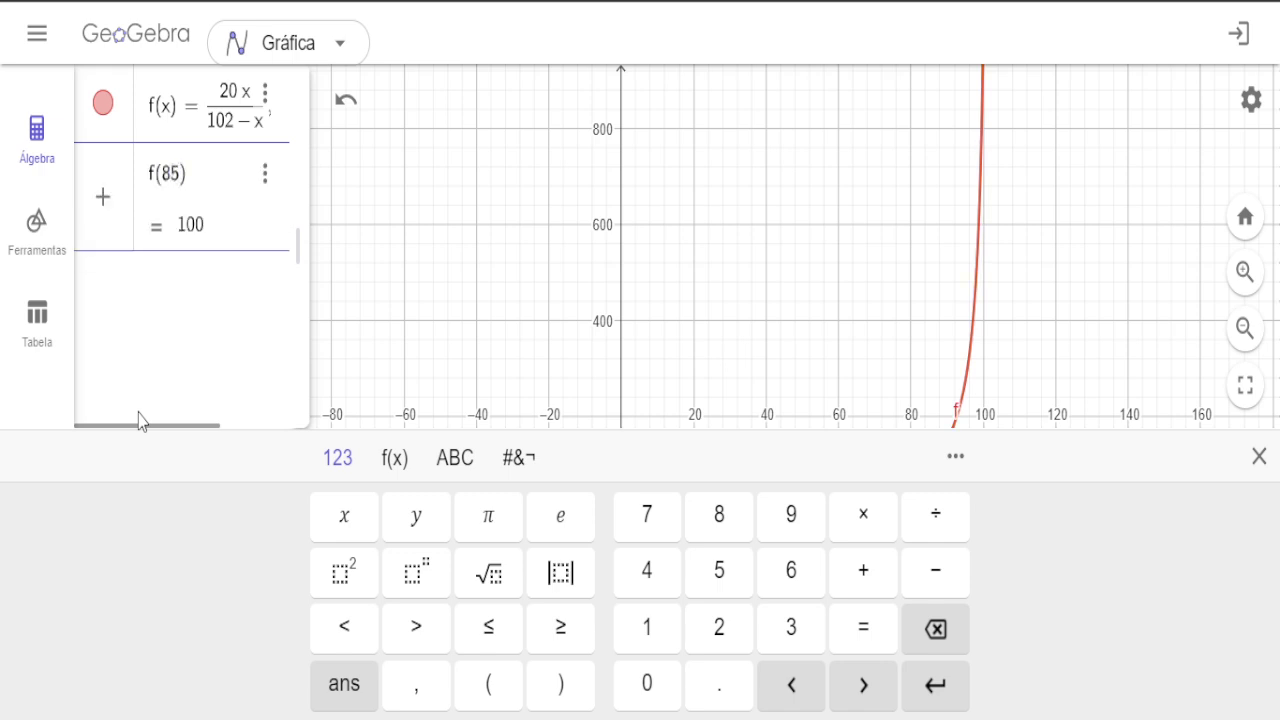
key("Return")
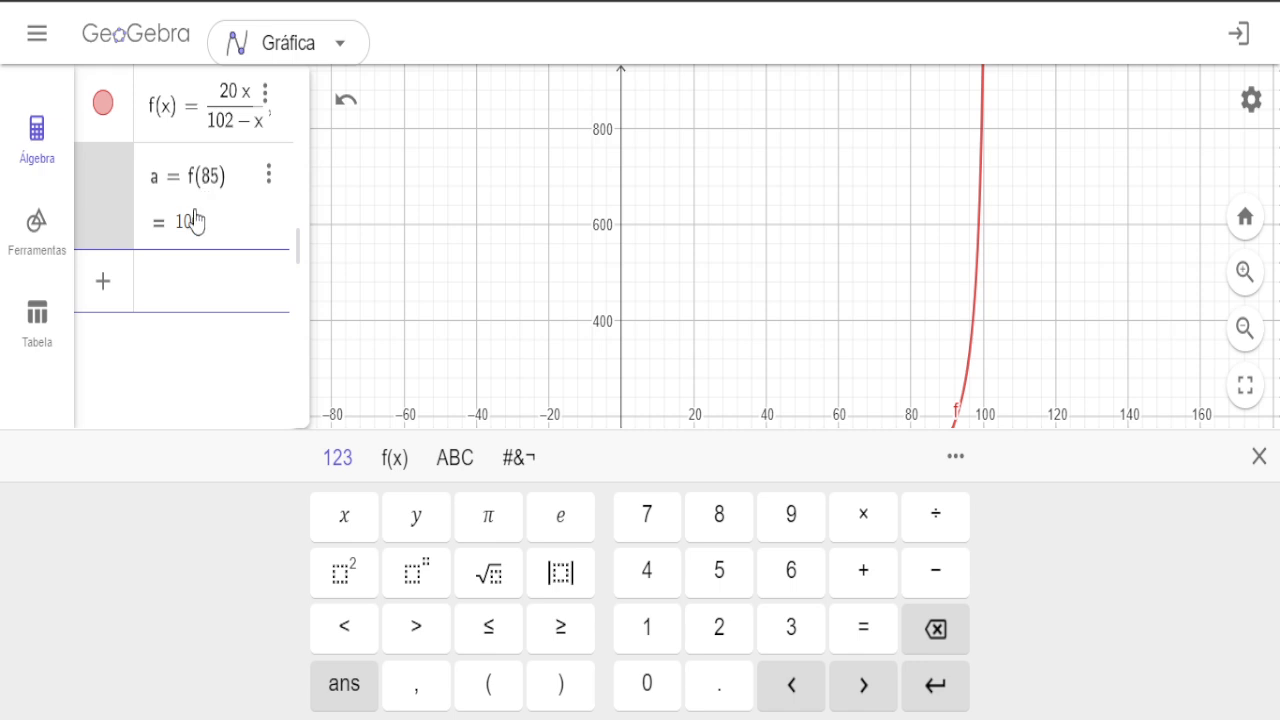
- Define the point A = (85, 100) in a new algebra row and show it on the graph of f
left_click(118, 240)
left_click(162, 285)
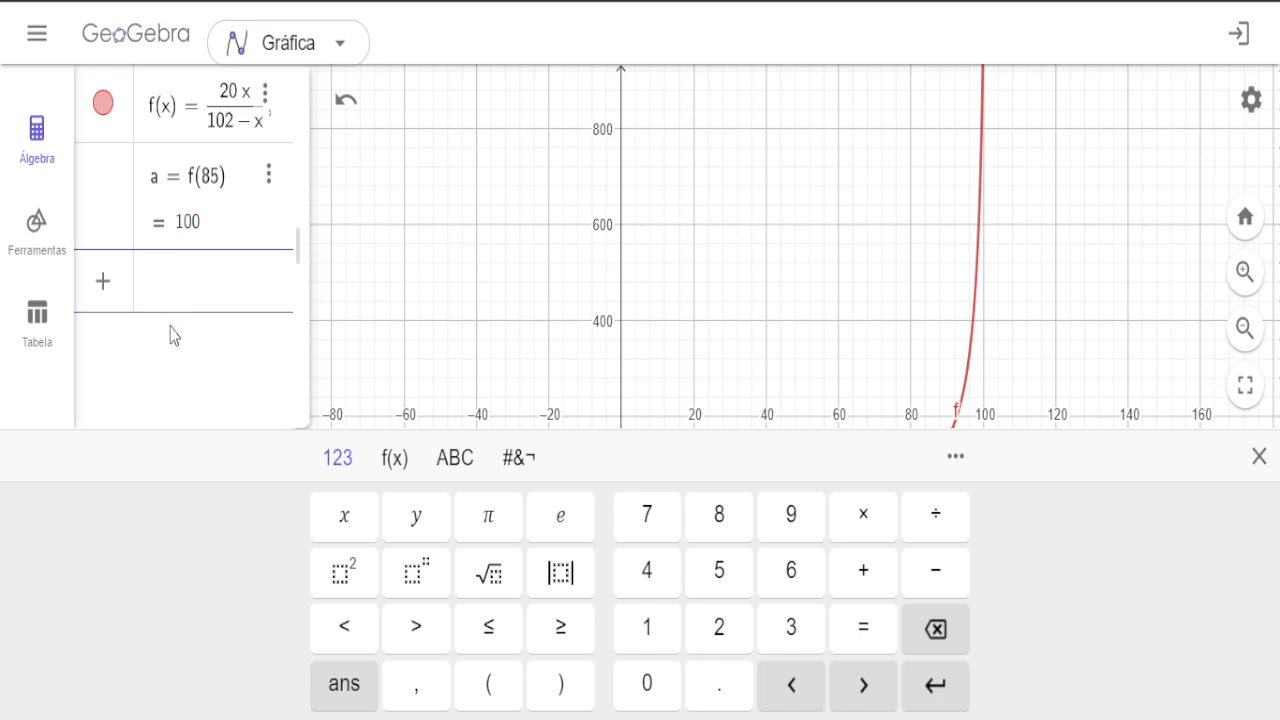
type("A = (85, ")
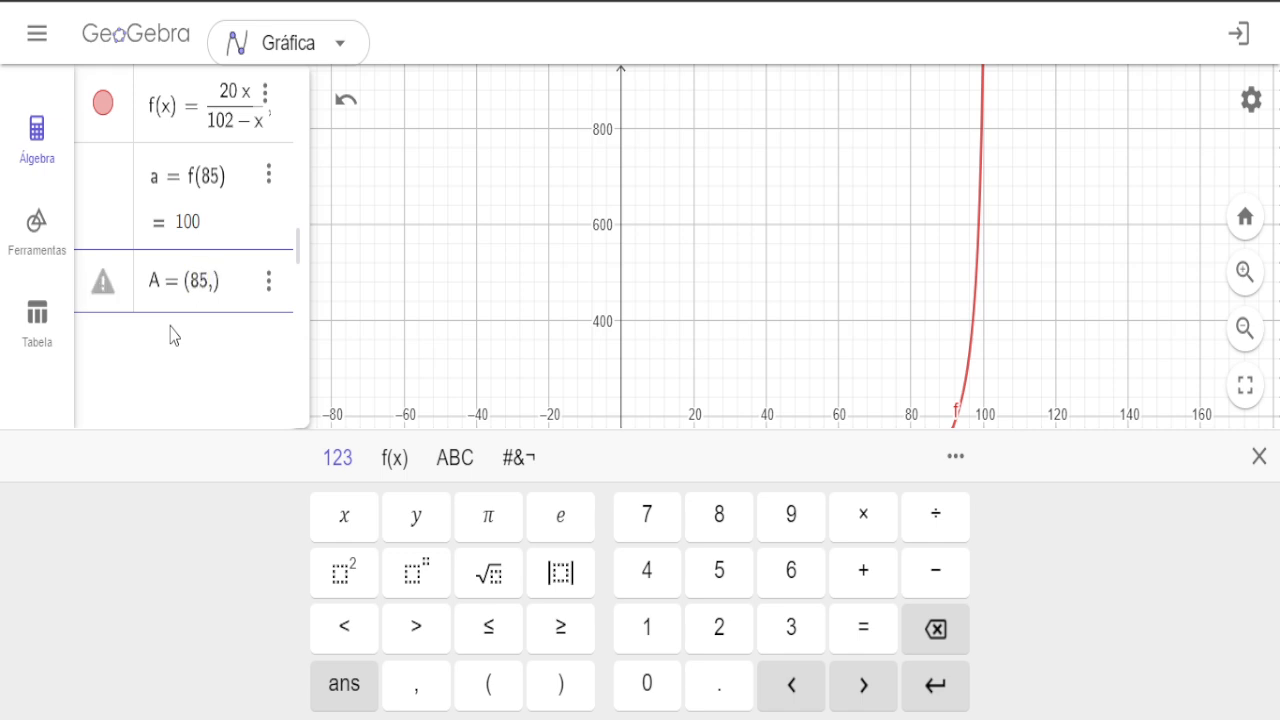
type("100")
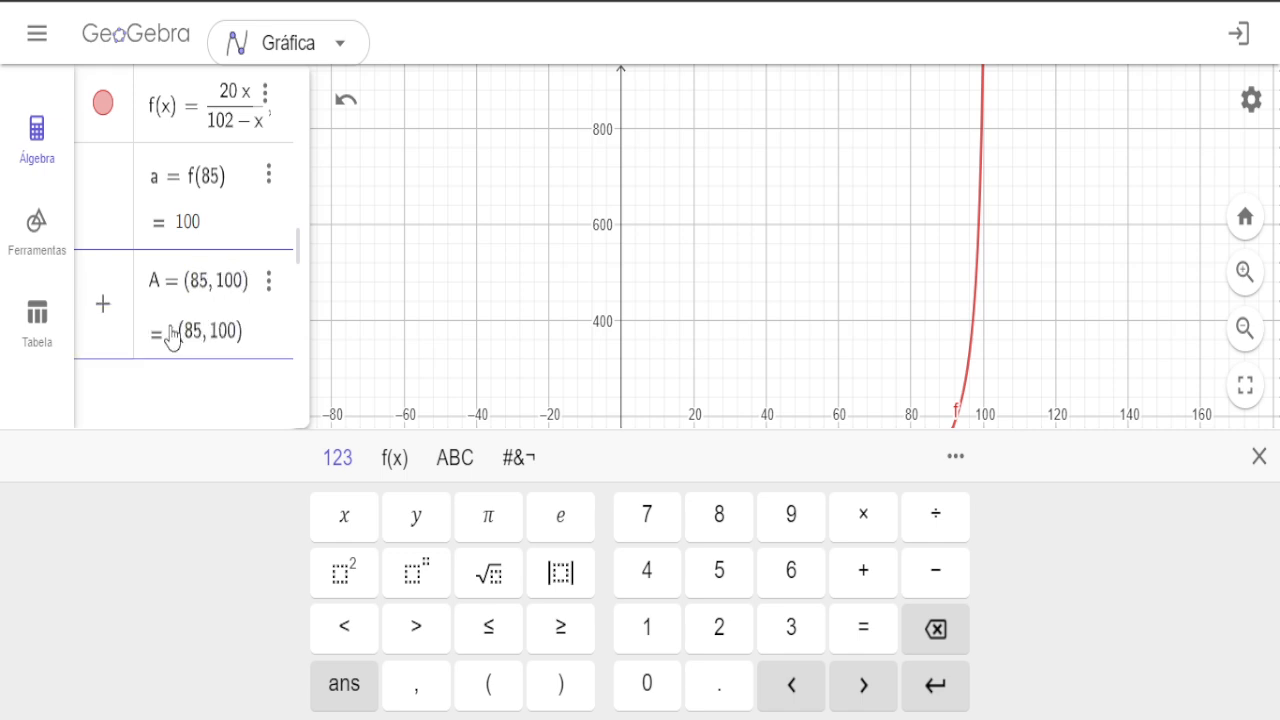
key("Return")
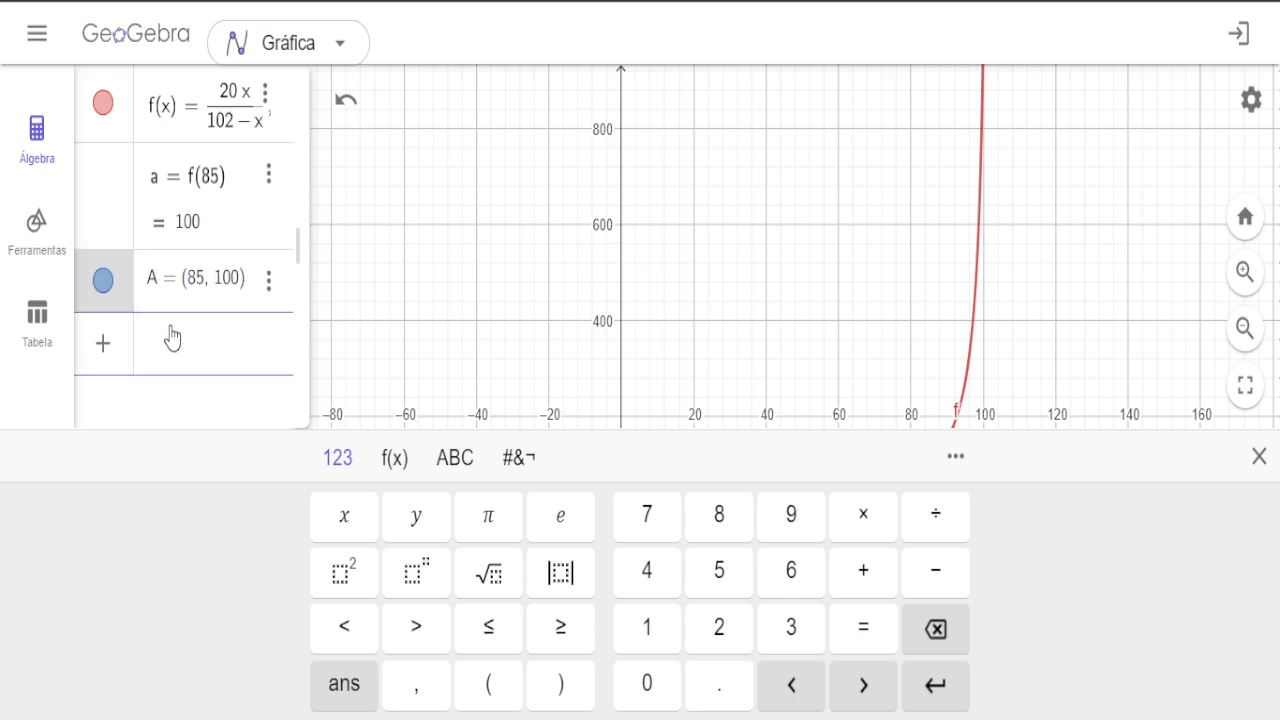
left_click(680, 226)
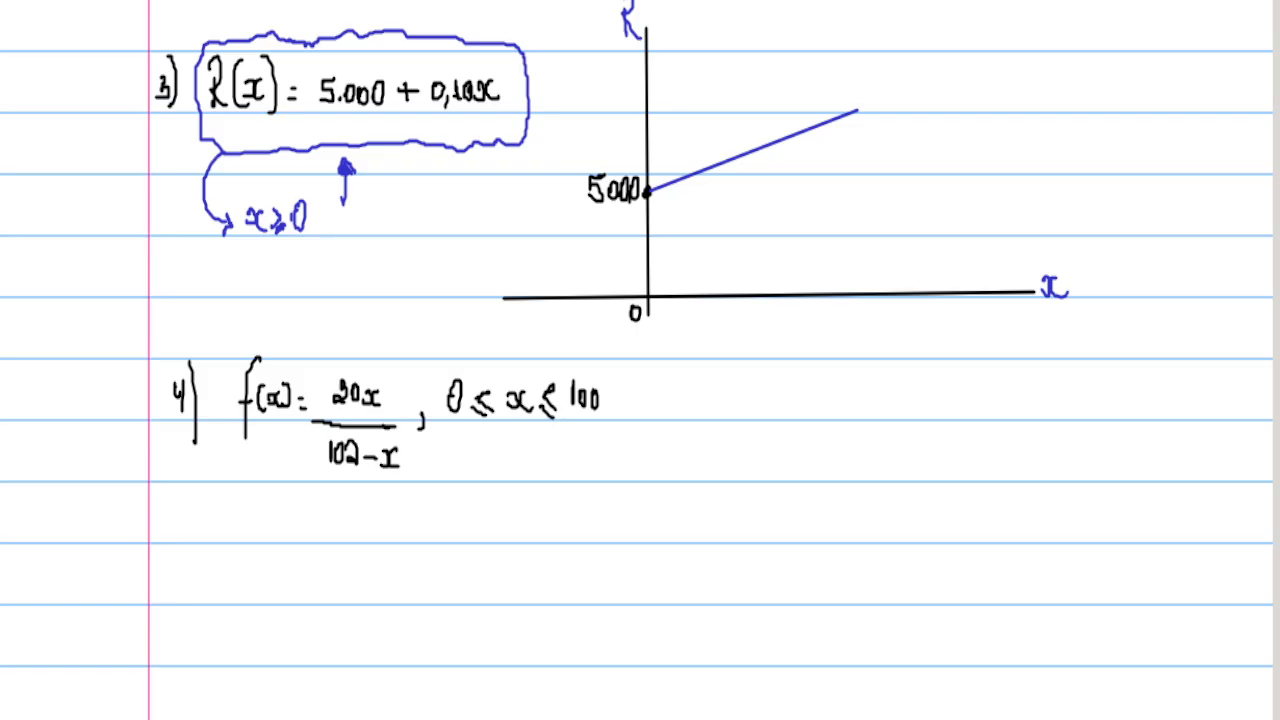
- Switch to the ruled notes page and draw a vertical and a horizontal axis crossing in the blank area below exercise 4's formula
scroll(540, 375, "down", 5)
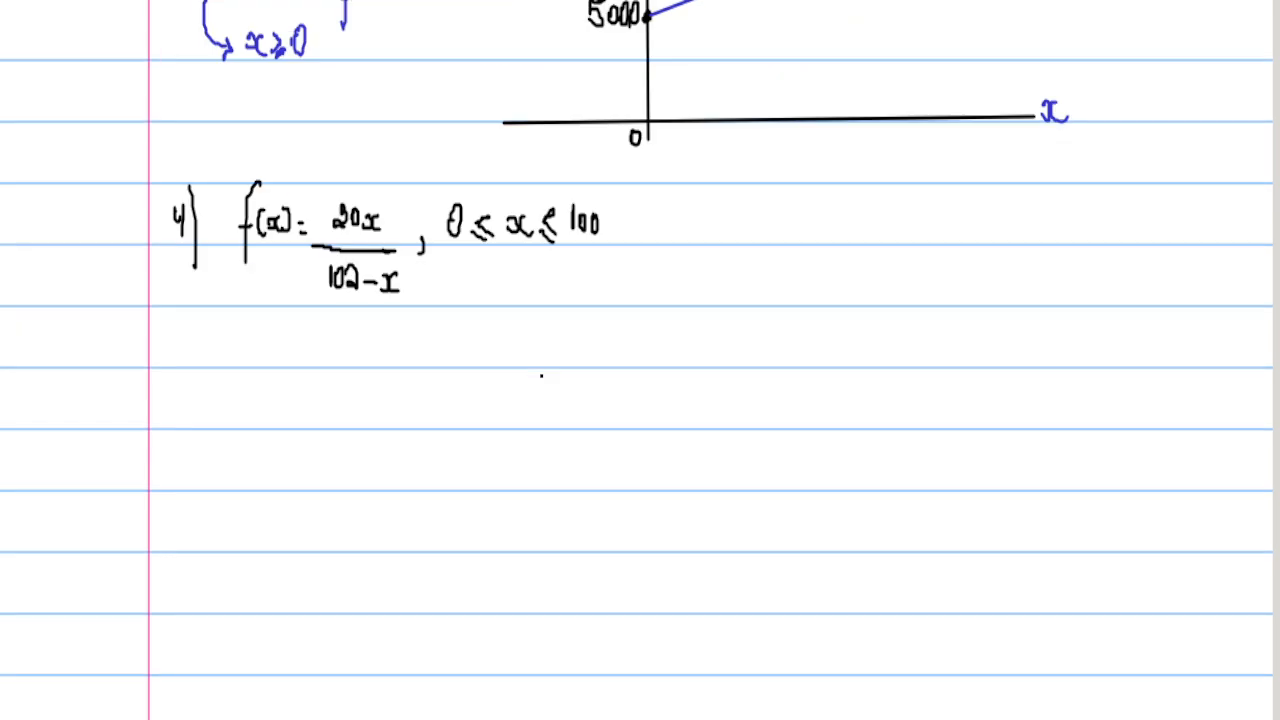
scroll(540, 375, "down", 2)
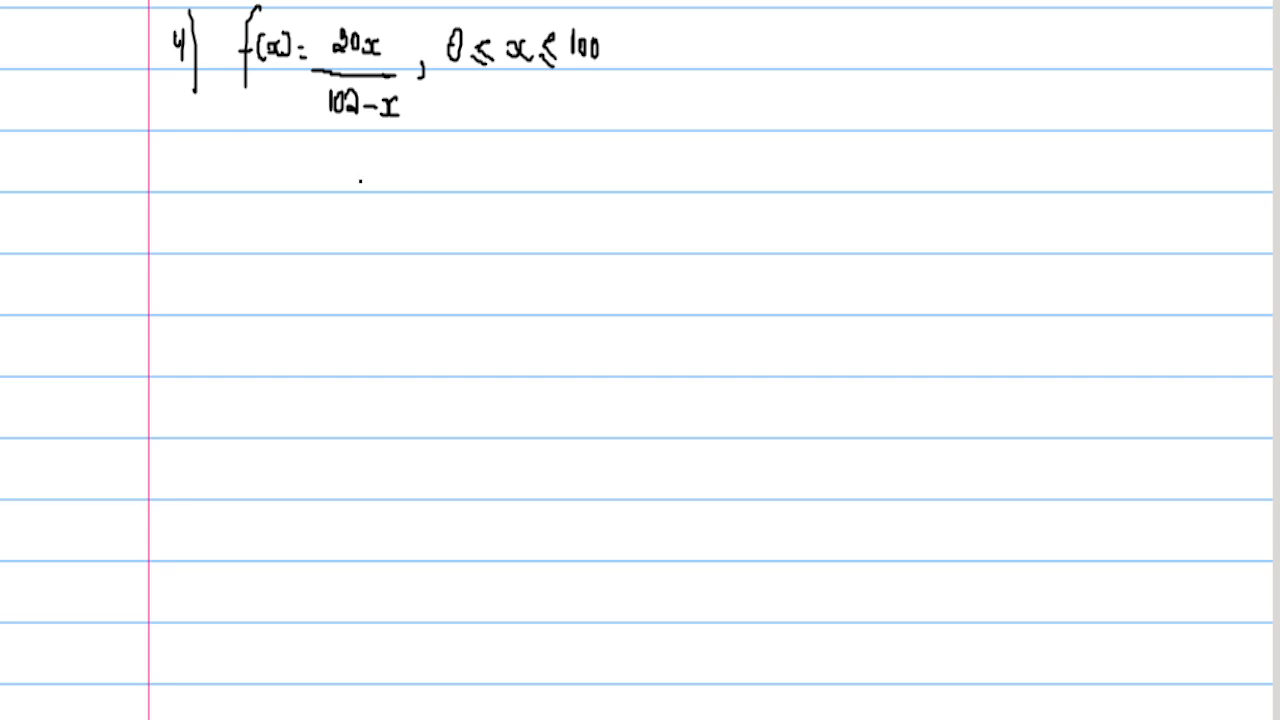
mouse_move(358, 179)
left_mouse_down()
mouse_move(358, 467)
mouse_move(443, 450)
mouse_move(716, 452)
left_mouse_up()
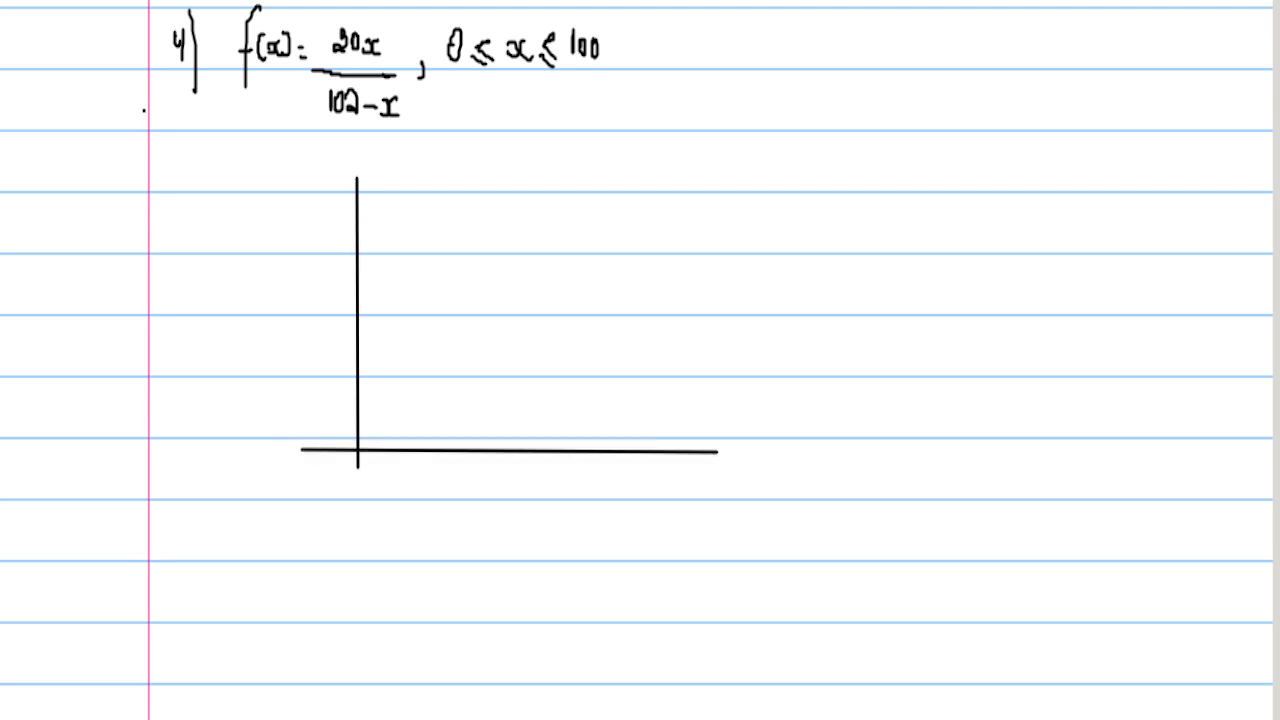